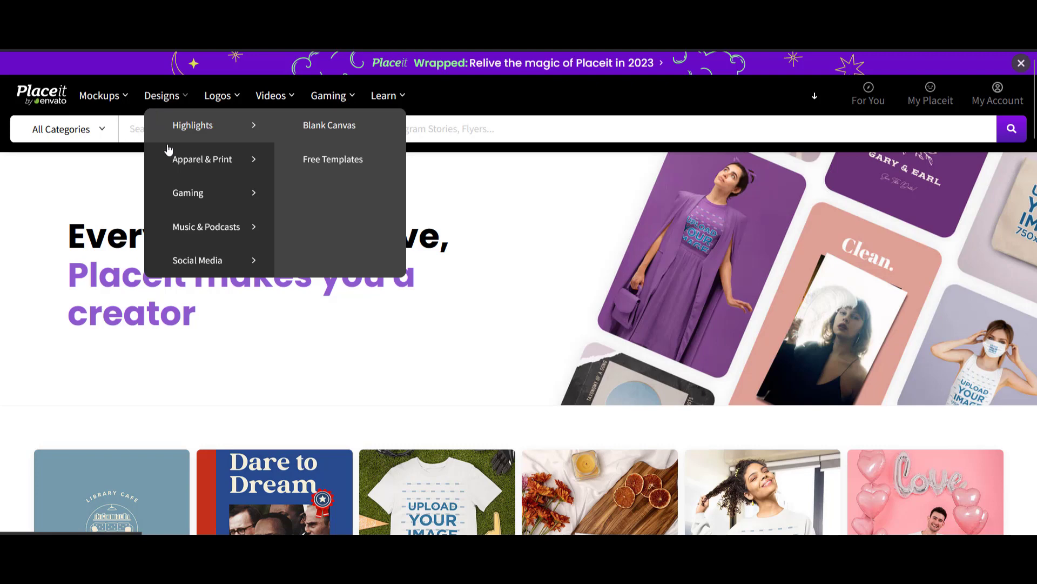
- Open the Planners category of the Apparel & Print designs
mouse_move(189, 168)
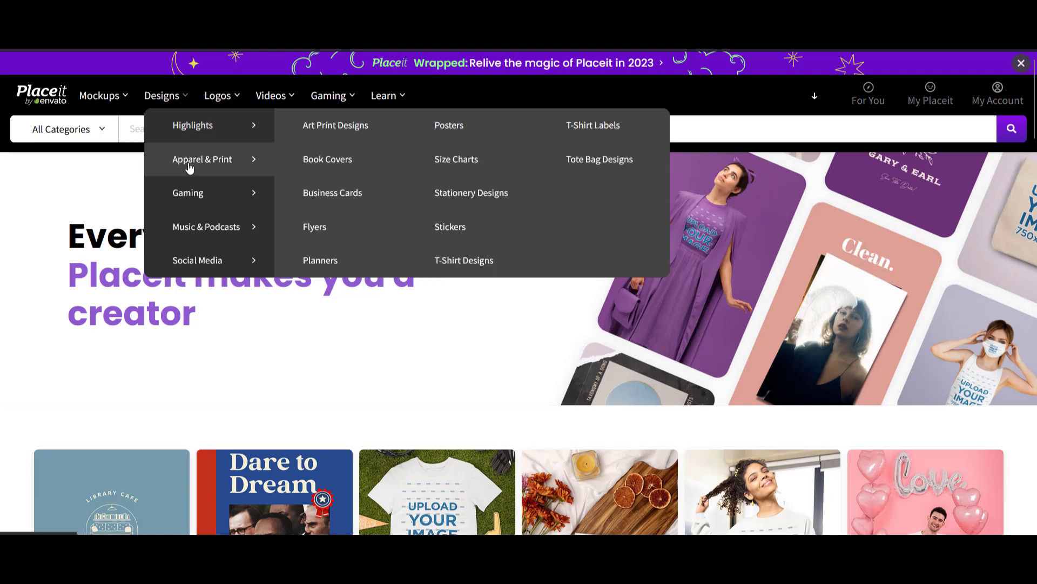
click(322, 261)
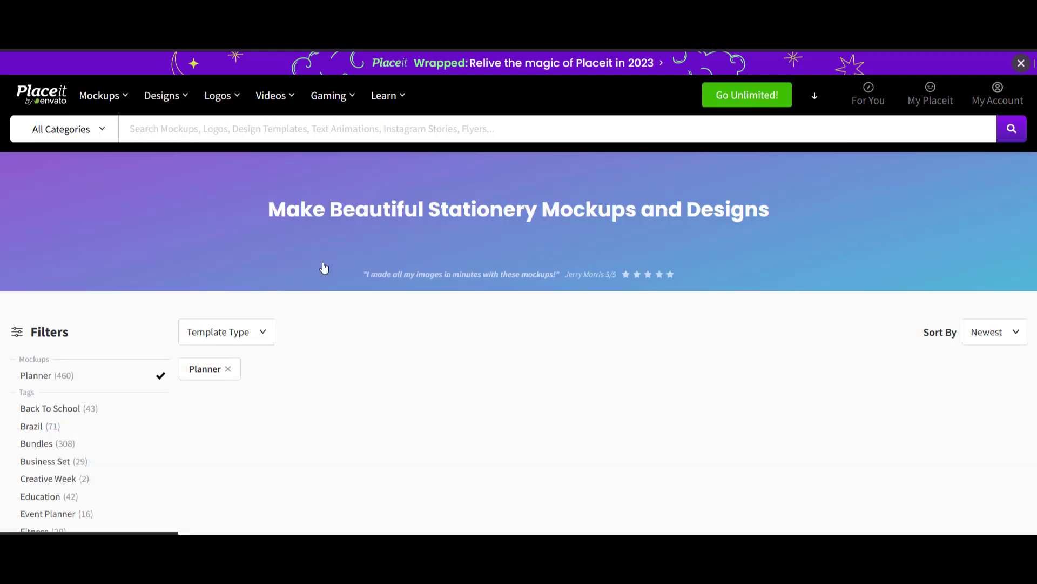
scroll(342, 227, down, 2)
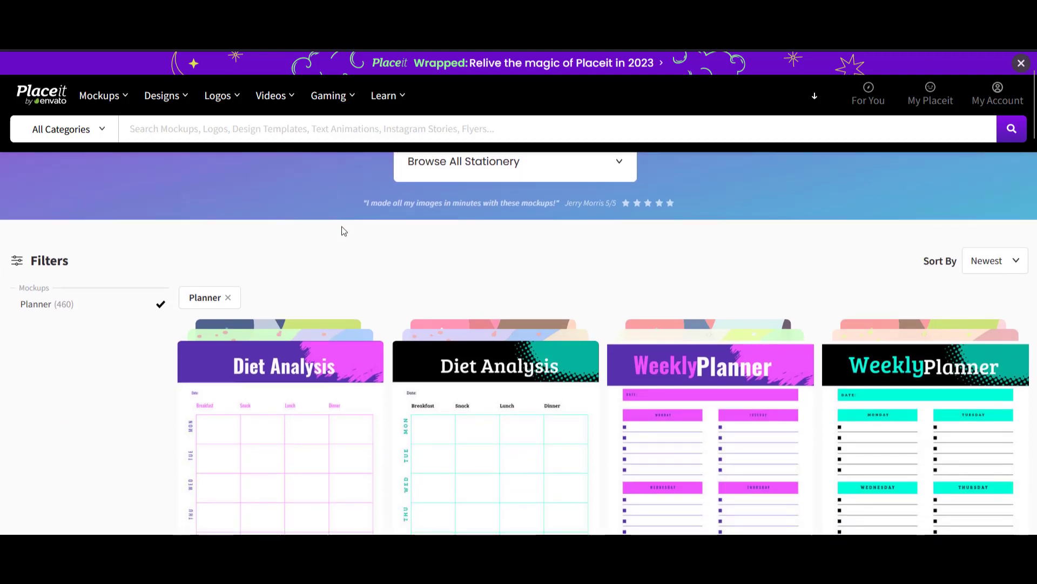
- Look through the planner templates on the first results page down to the page numbers
scroll(342, 232, down, 4)
scroll(507, 203, up, 1)
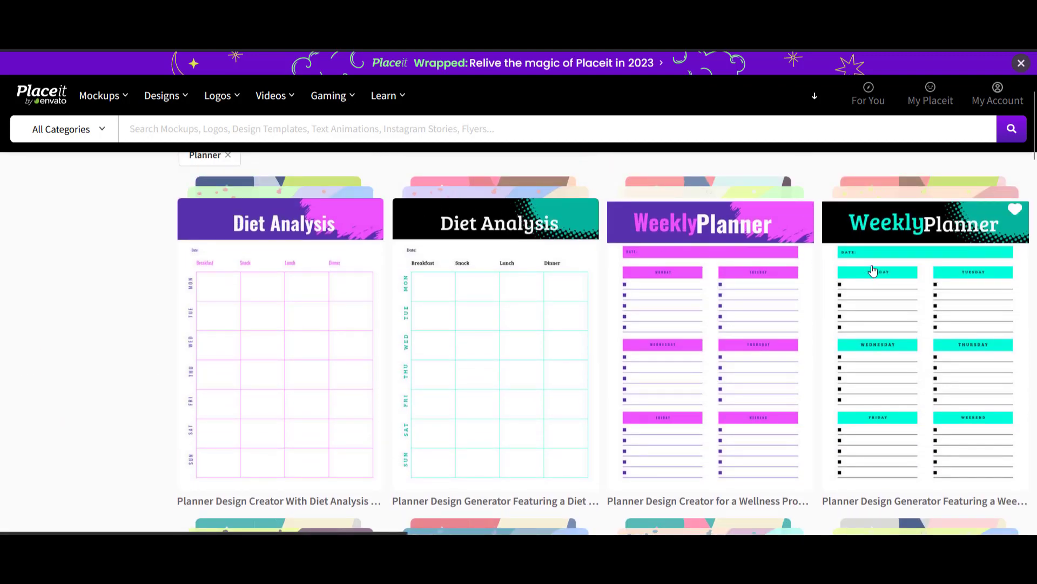
scroll(330, 282, up, 3)
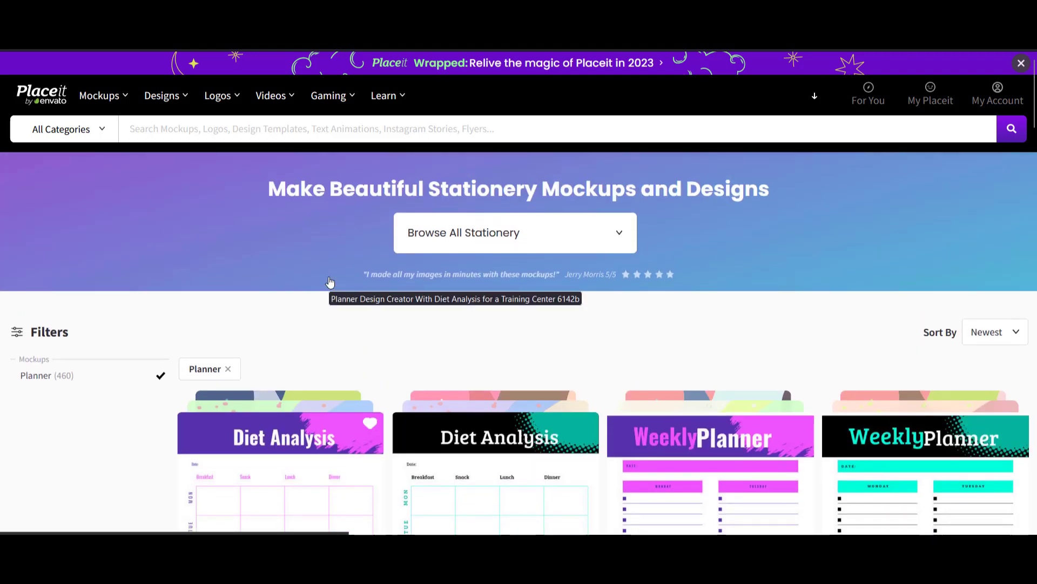
scroll(329, 285, down, 2)
scroll(798, 332, down, 6)
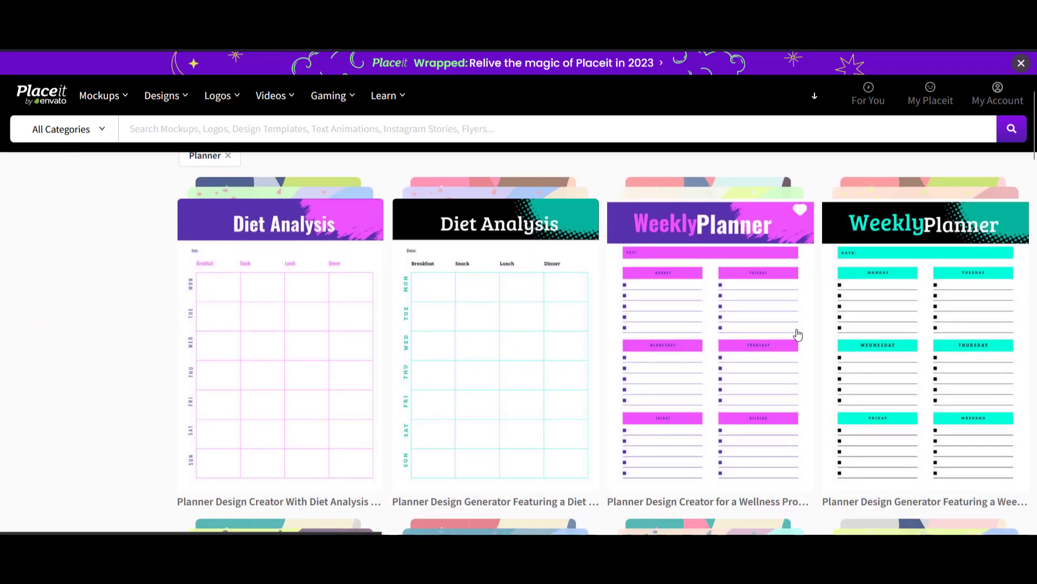
scroll(797, 334, down, 12)
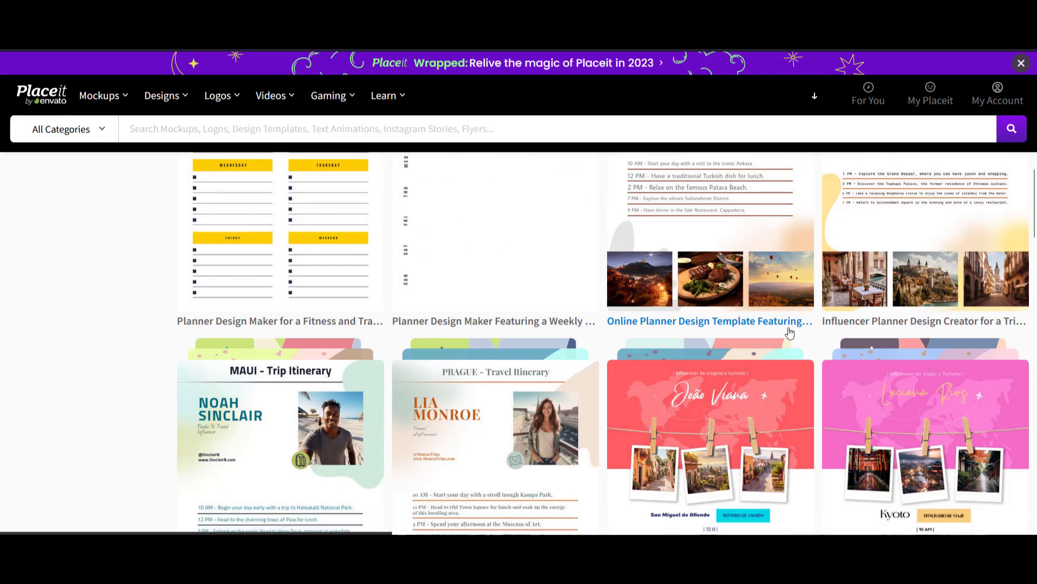
scroll(786, 329, down, 8)
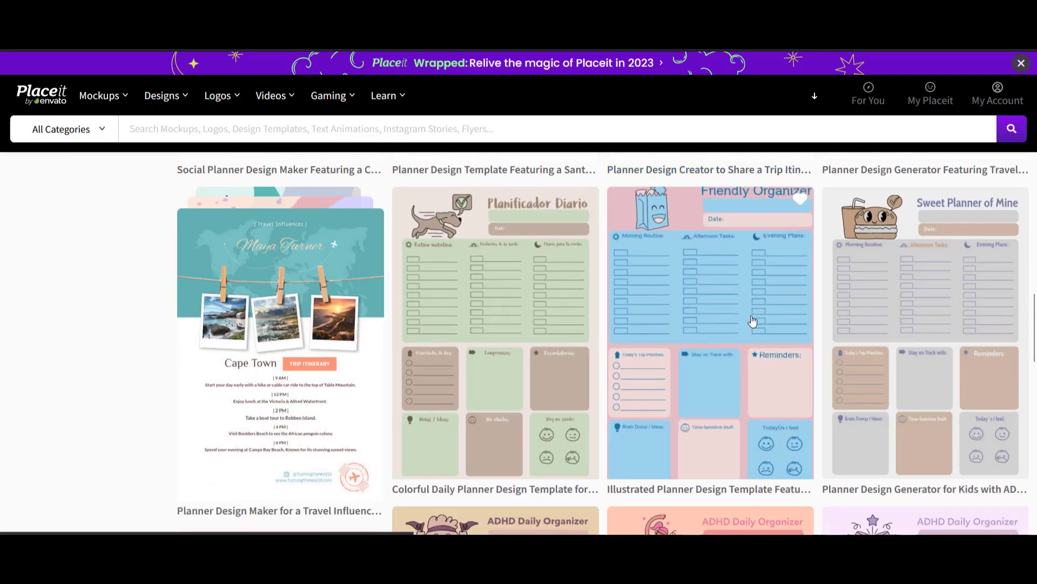
scroll(912, 312, down, 2)
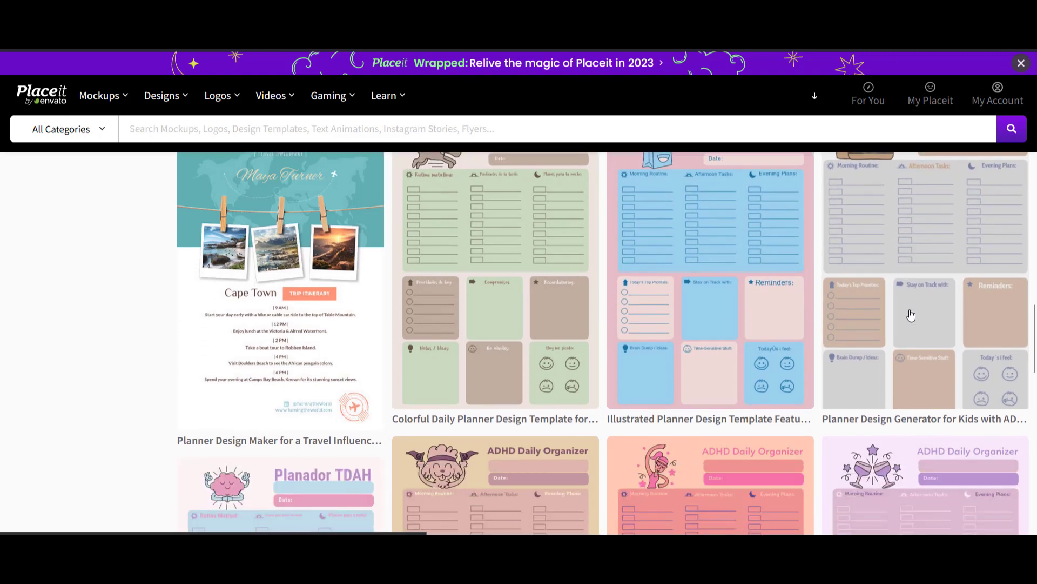
scroll(904, 312, down, 8)
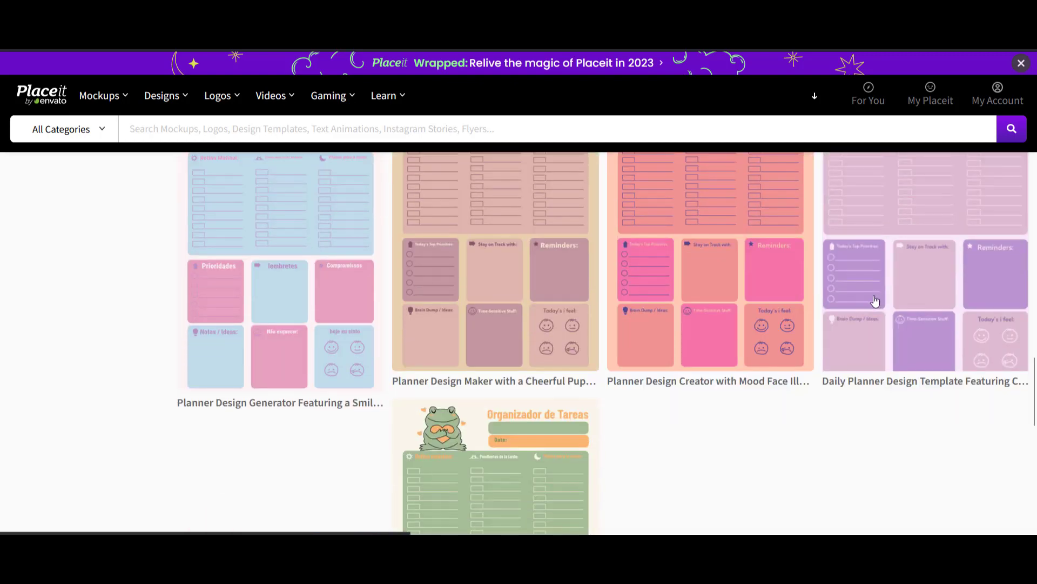
scroll(828, 306, down, 4)
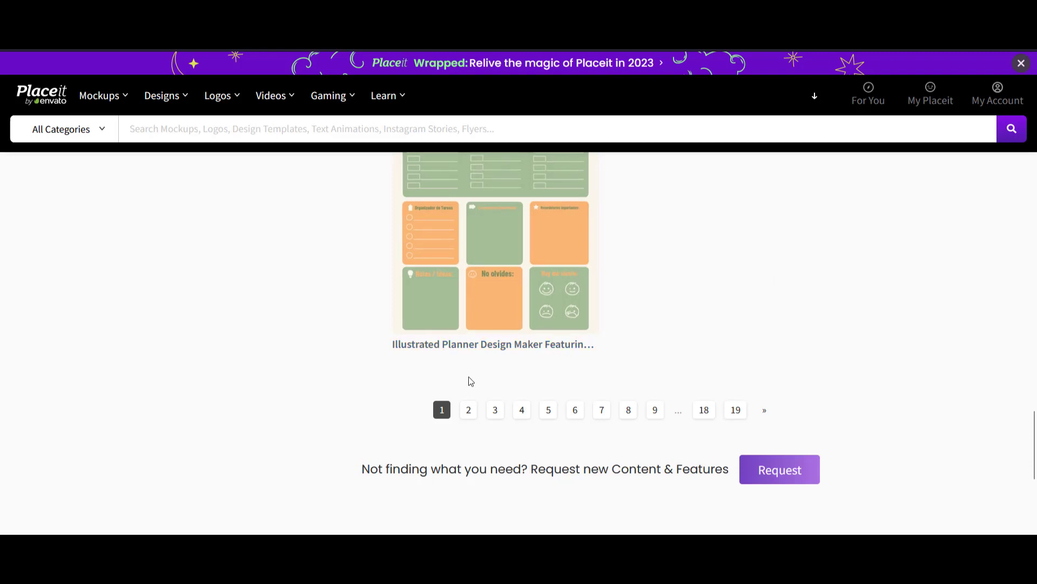
- Go to page 2 of the planner templates and look through its designs
click(466, 410)
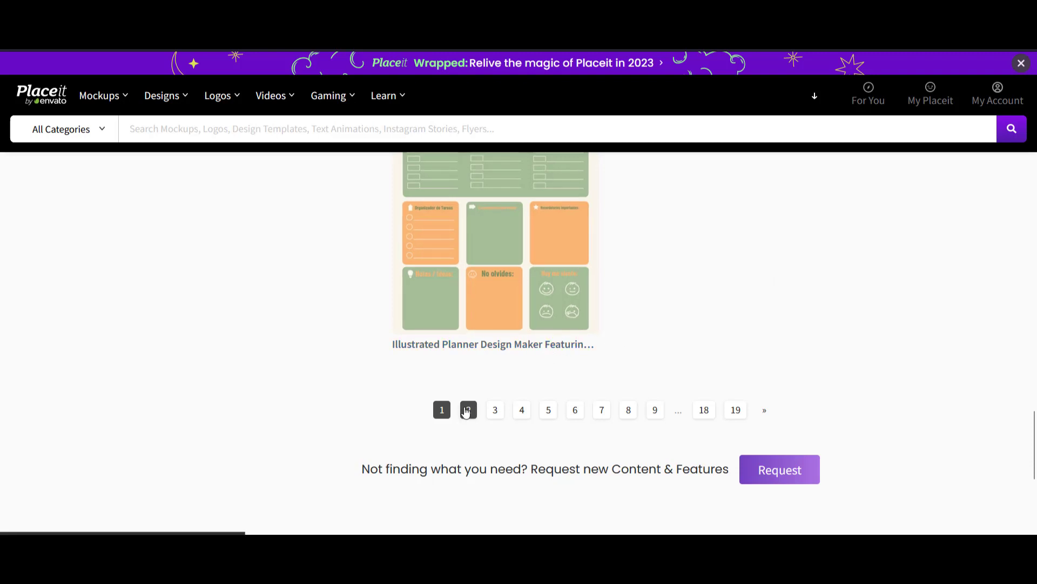
scroll(589, 381, down, 7)
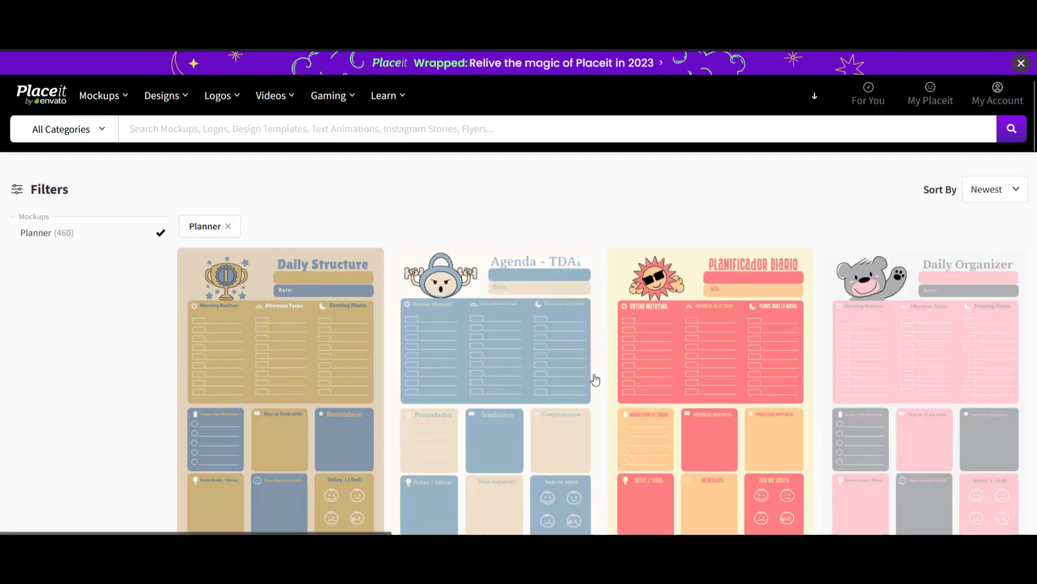
scroll(595, 371, down, 5)
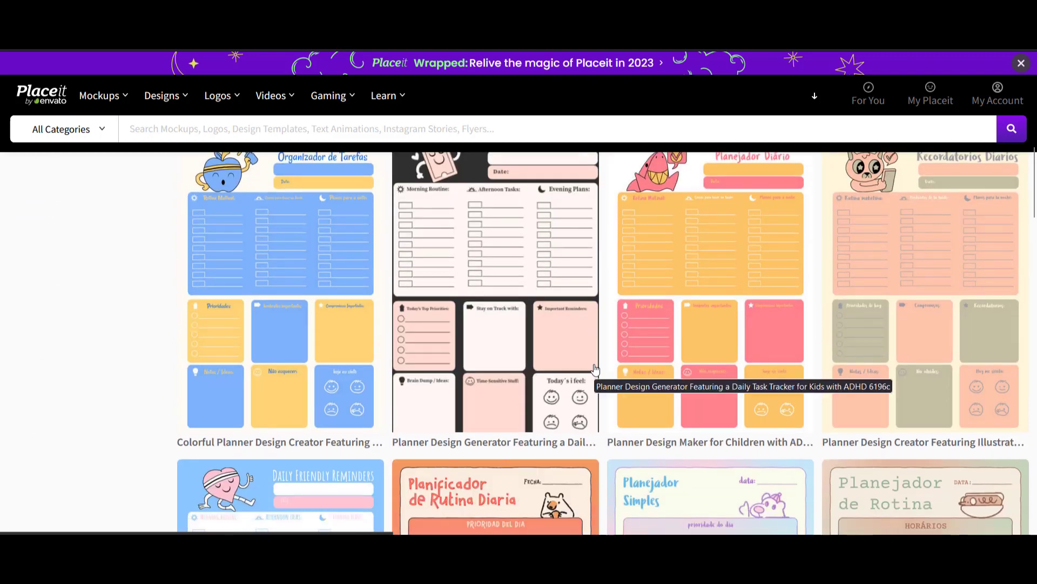
scroll(594, 366, down, 1)
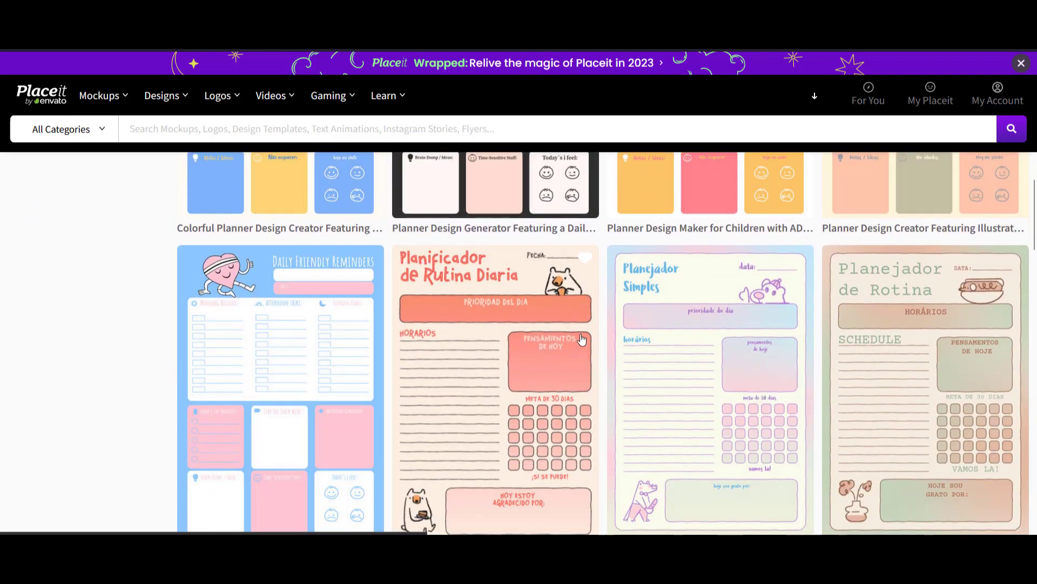
scroll(567, 308, down, 5)
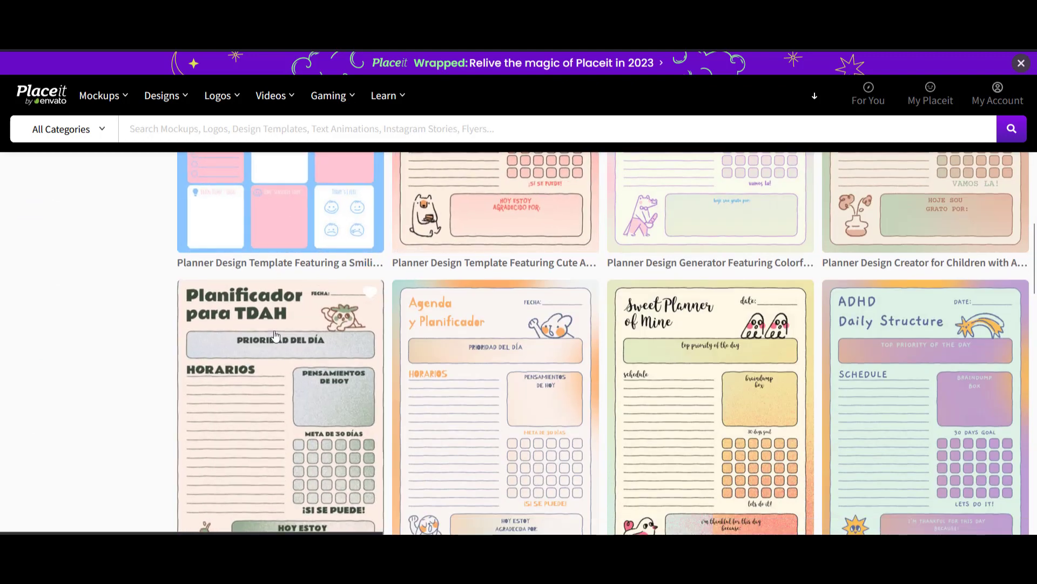
scroll(272, 344, down, 10)
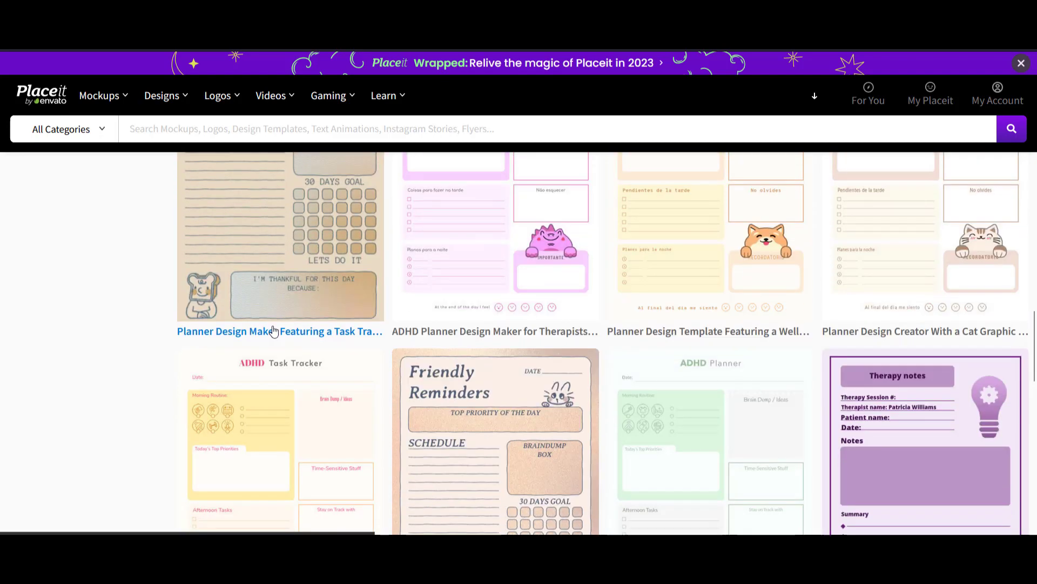
scroll(274, 331, down, 5)
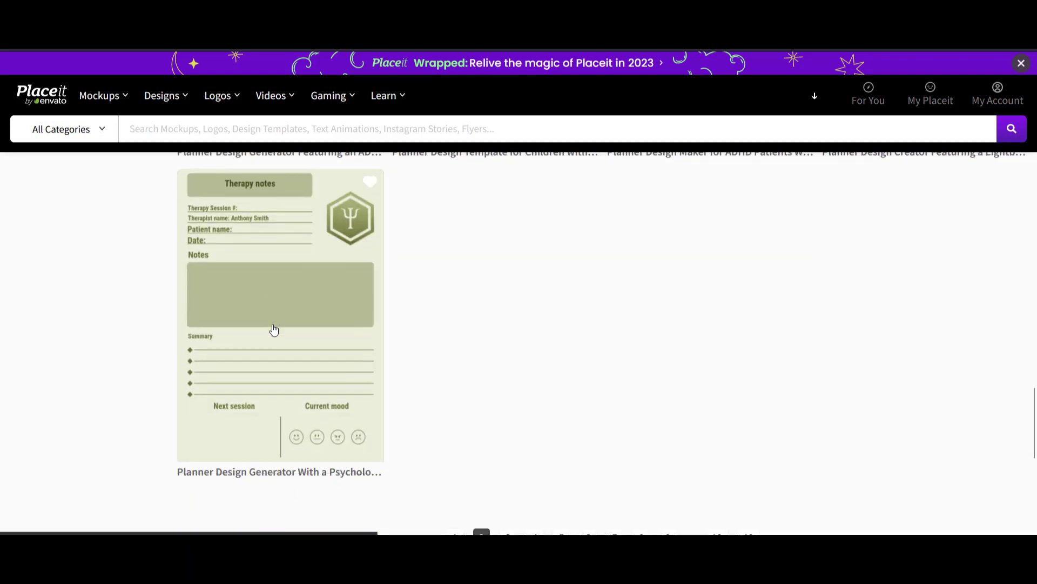
scroll(274, 331, down, 1)
scroll(273, 331, up, 1)
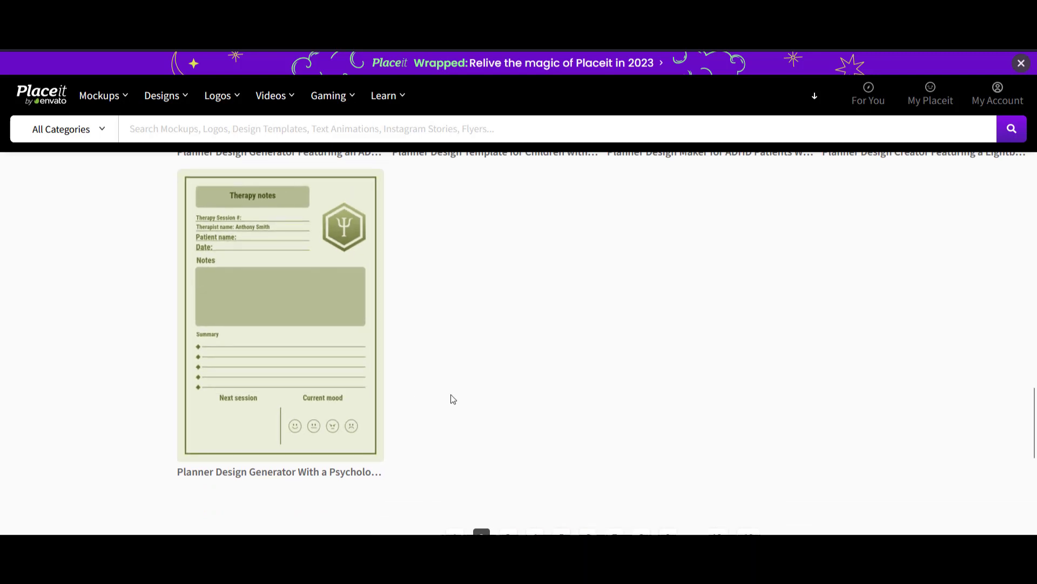
- Browse pages 3 and 4 of the planner templates
click(509, 534)
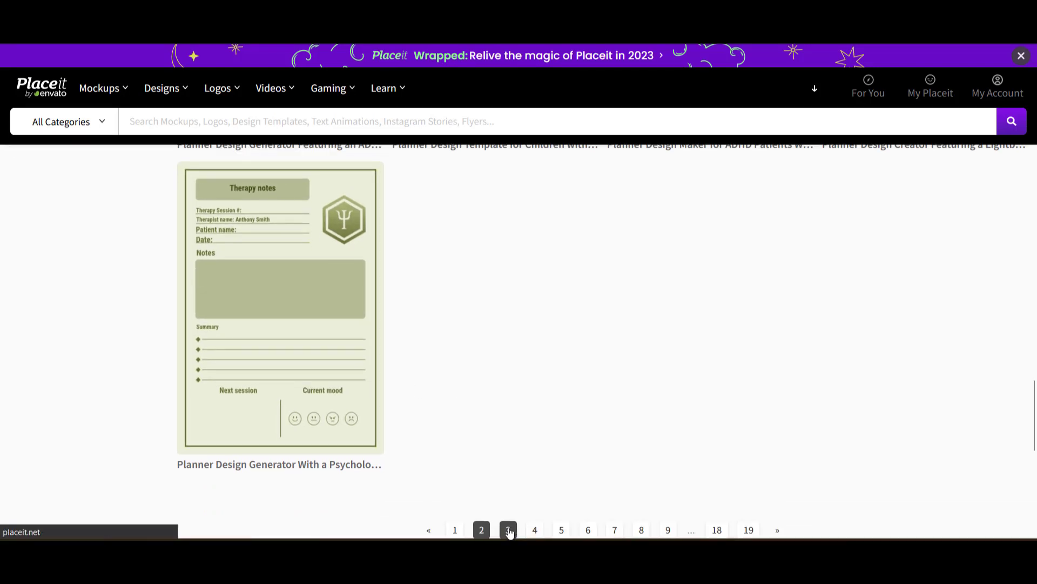
scroll(502, 405, down, 11)
scroll(511, 341, down, 10)
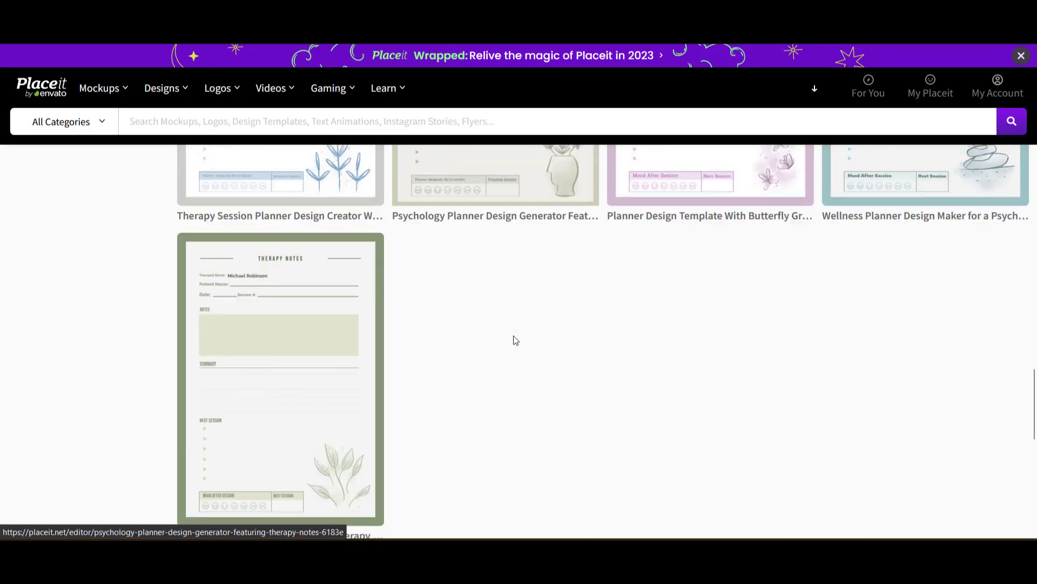
click(541, 247)
scroll(542, 248, down, 10)
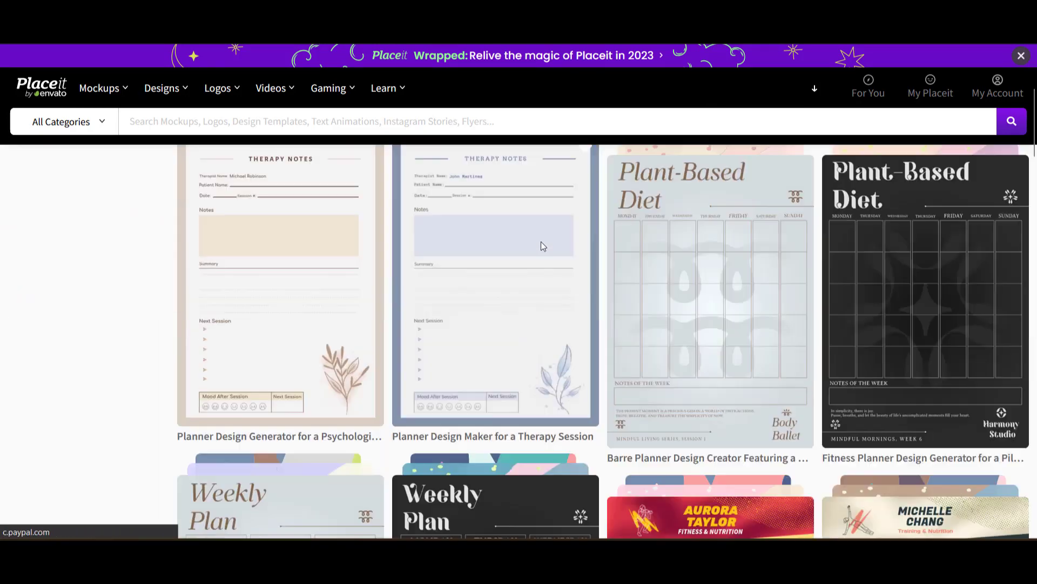
scroll(542, 247, down, 5)
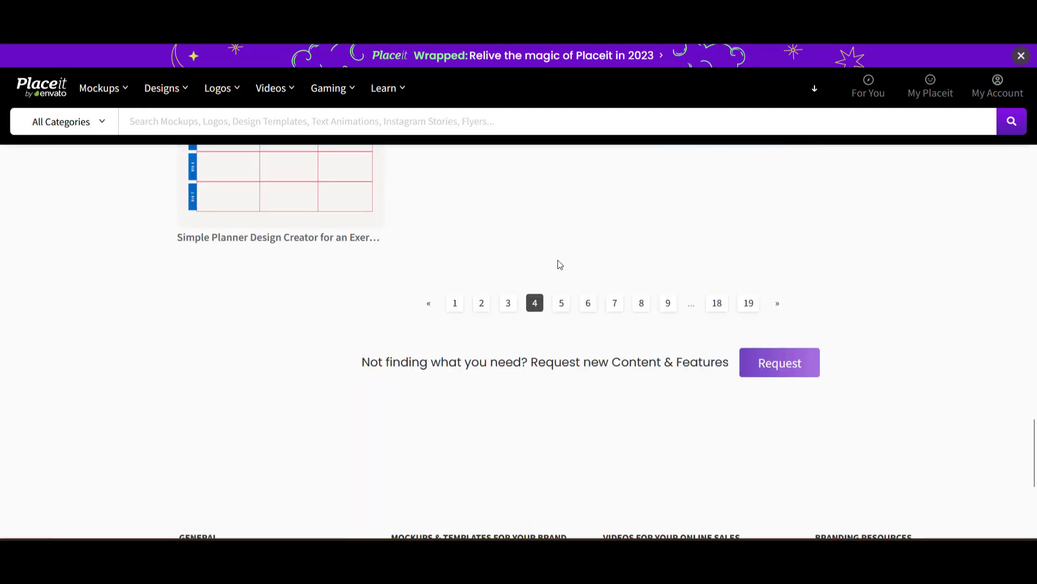
- Browse pages 5, 6 and 7 of the planner templates
click(560, 301)
scroll(562, 296, down, 20)
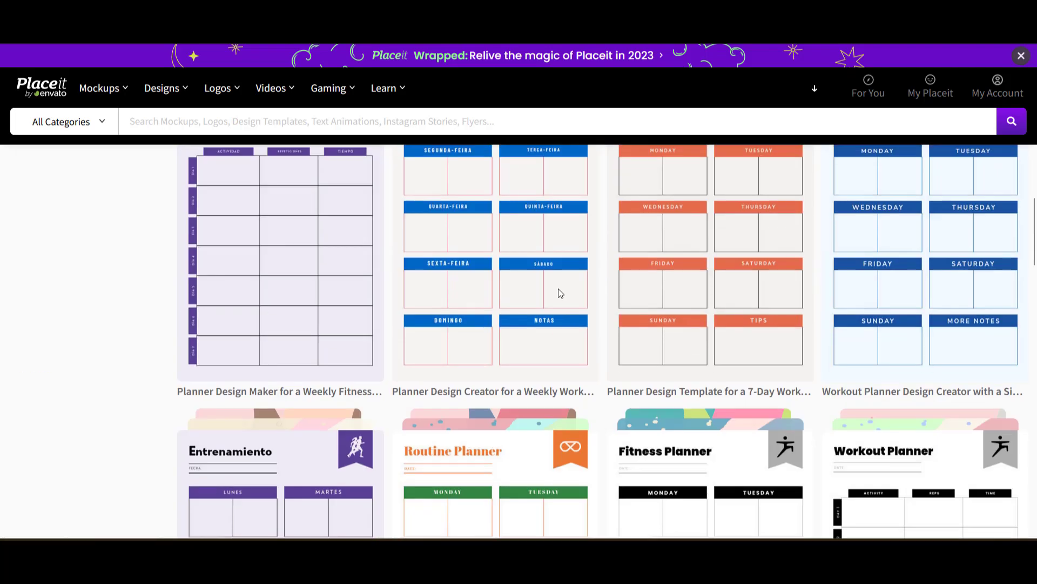
scroll(560, 292, down, 15)
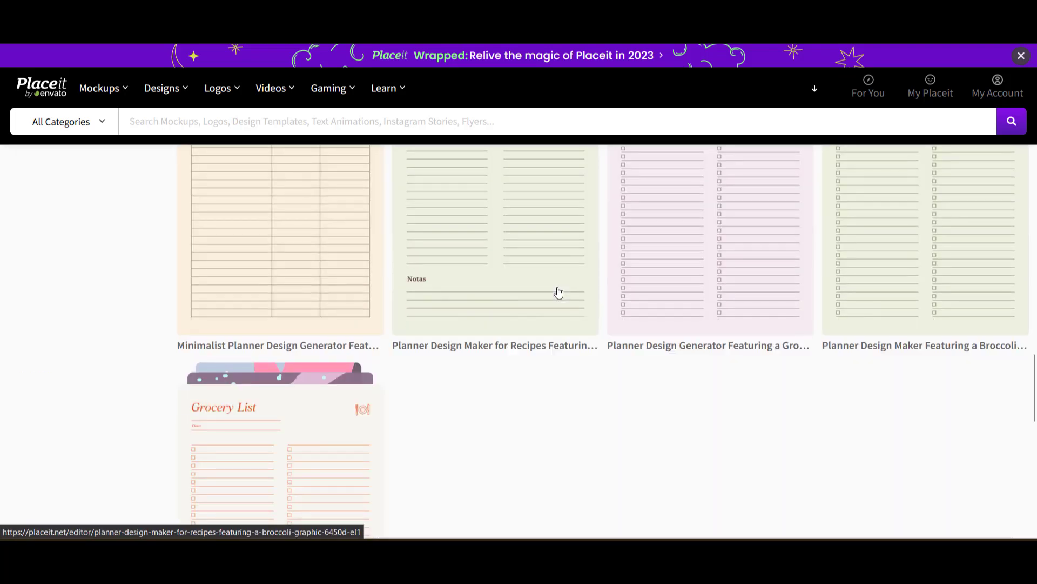
click(587, 325)
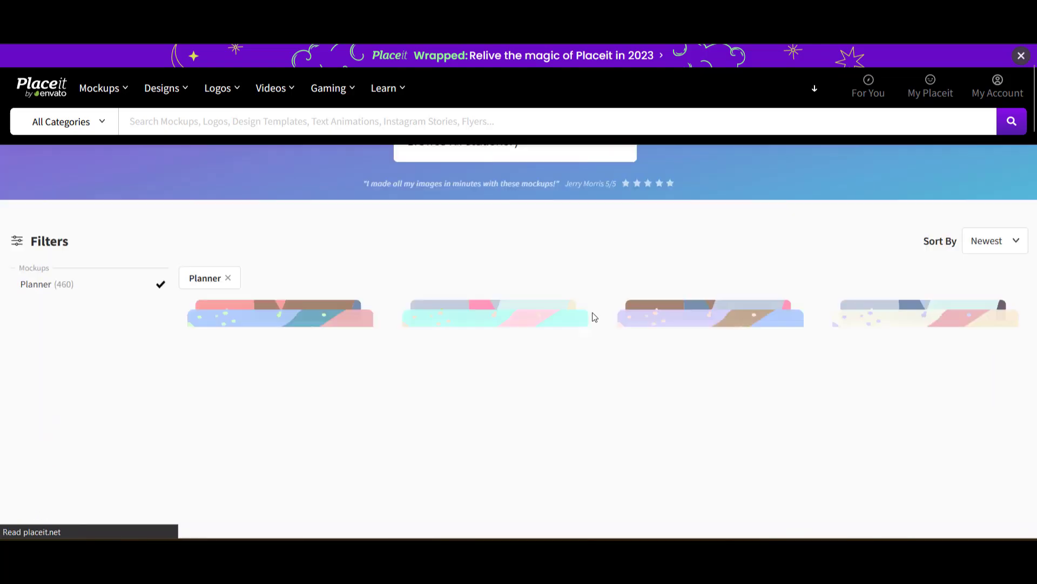
scroll(593, 314, down, 8)
scroll(592, 314, down, 15)
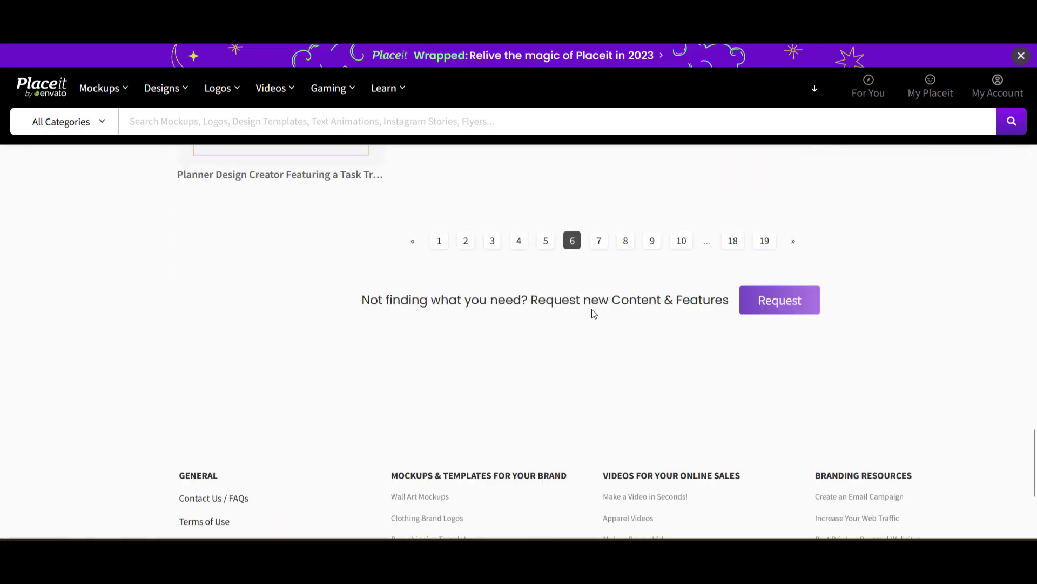
click(597, 241)
scroll(596, 255, down, 20)
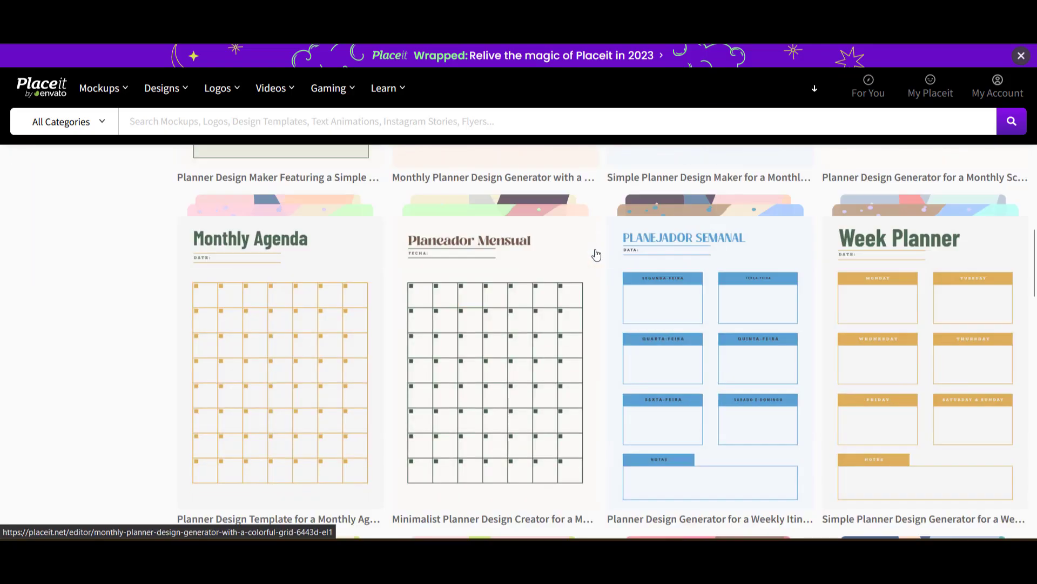
scroll(596, 255, down, 10)
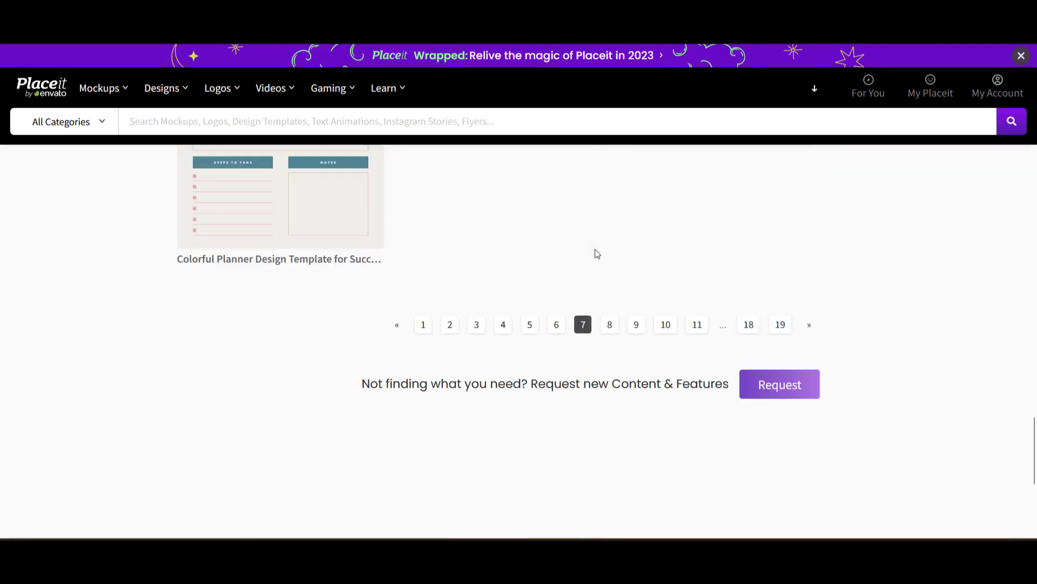
- Go to page 8 of the planner templates and open the colorful Yearly Planner design for editing
click(615, 328)
scroll(607, 323, down, 4)
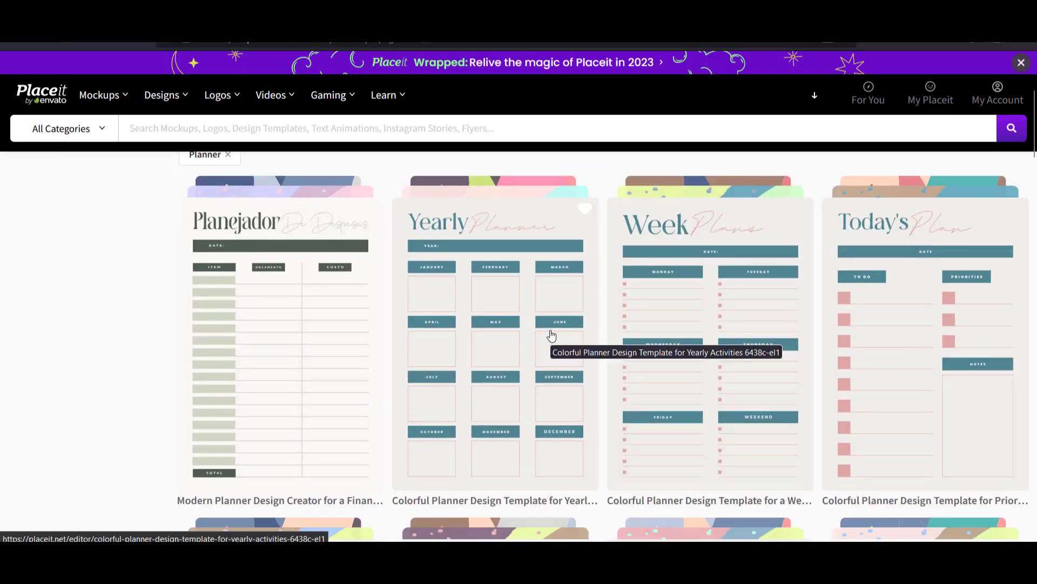
click(512, 310)
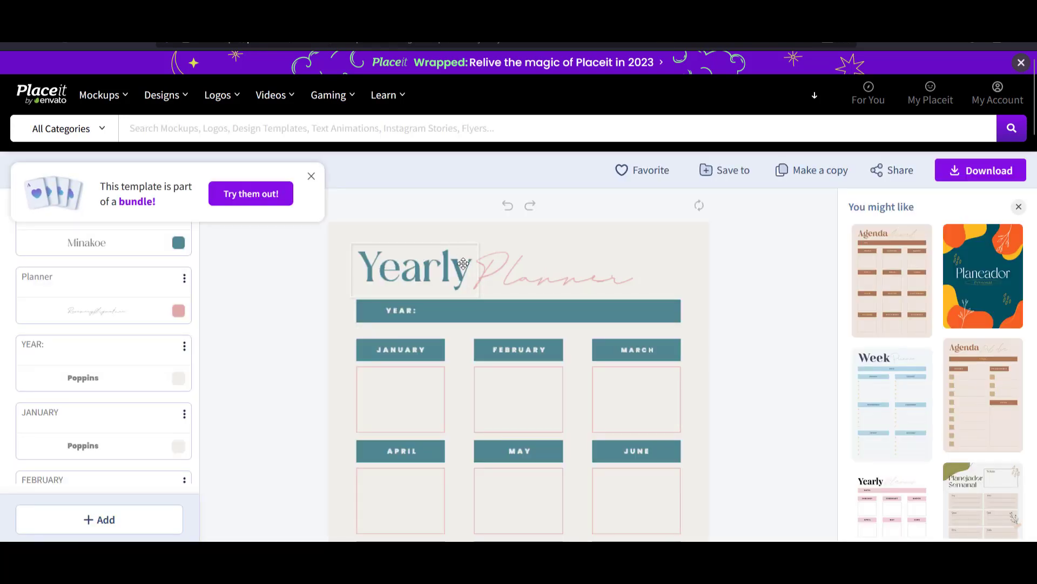
- Examine the Yearly Planner layout, from its title and year bar down through the month boxes
scroll(463, 264, down, 4)
scroll(465, 270, up, 3)
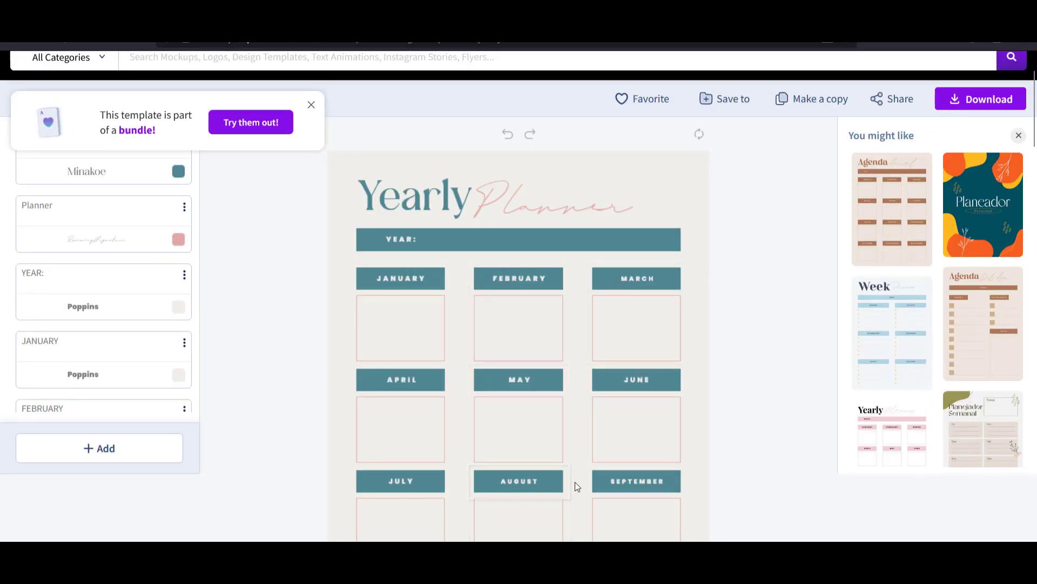
scroll(576, 484, down, 2)
scroll(411, 443, up, 2)
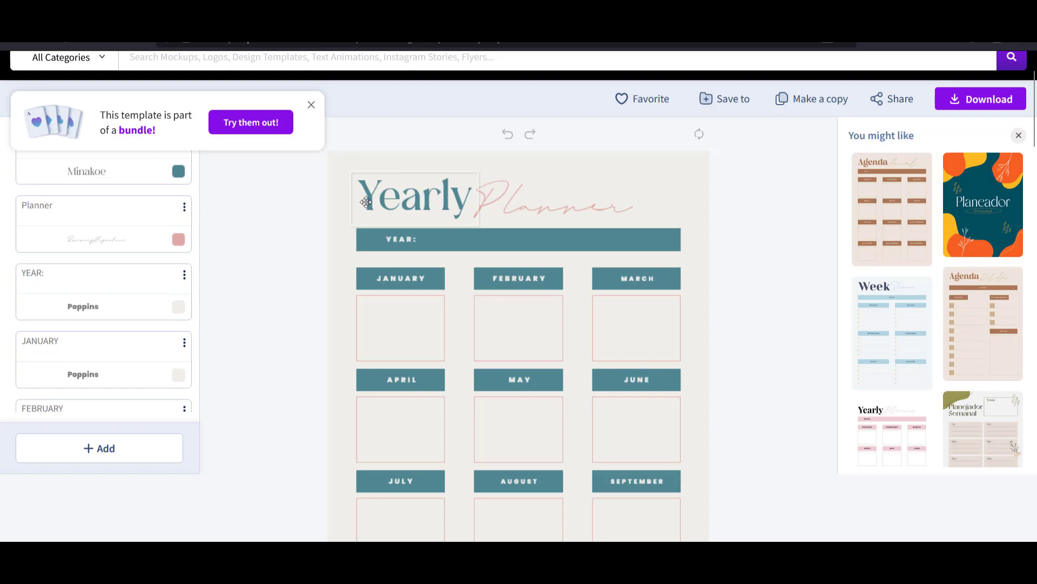
- View the matching templates in the Yearly Planner's bundle and return towards the planner design
click(250, 126)
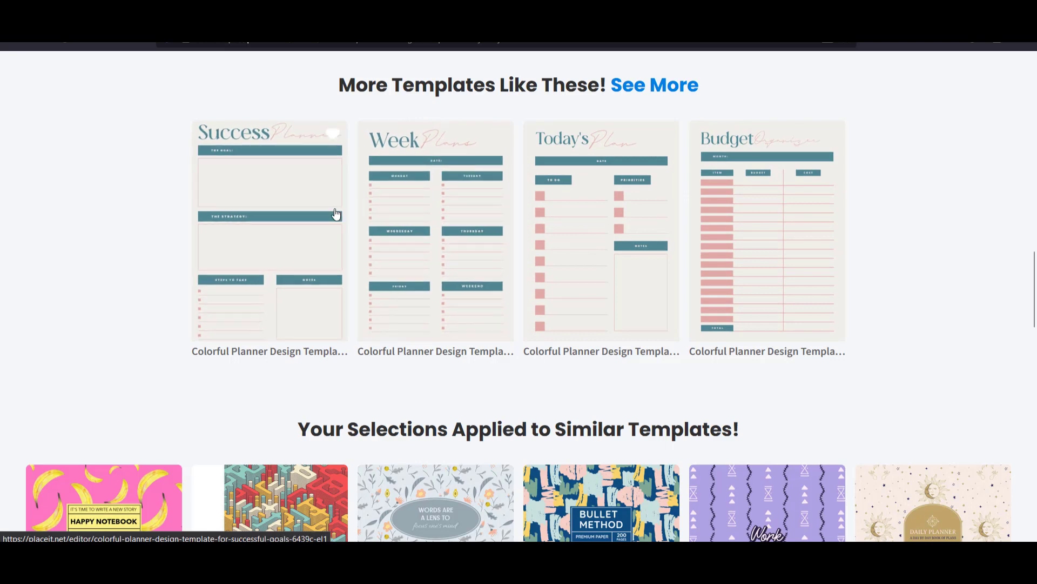
scroll(324, 215, up, 2)
scroll(324, 216, up, 12)
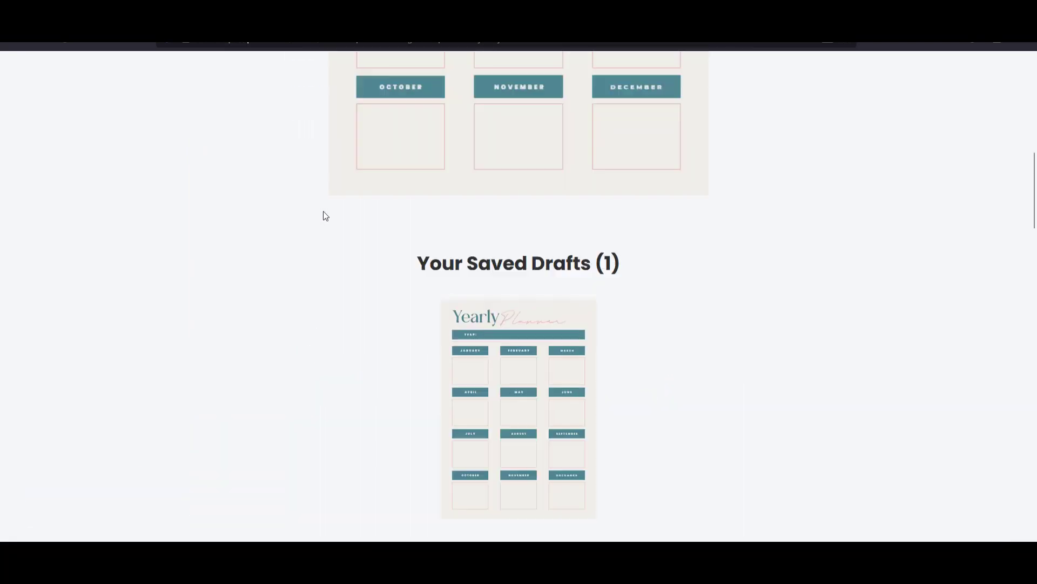
- Make the YEAR bar below the planner title slightly smaller and nudge it up
scroll(325, 216, up, 4)
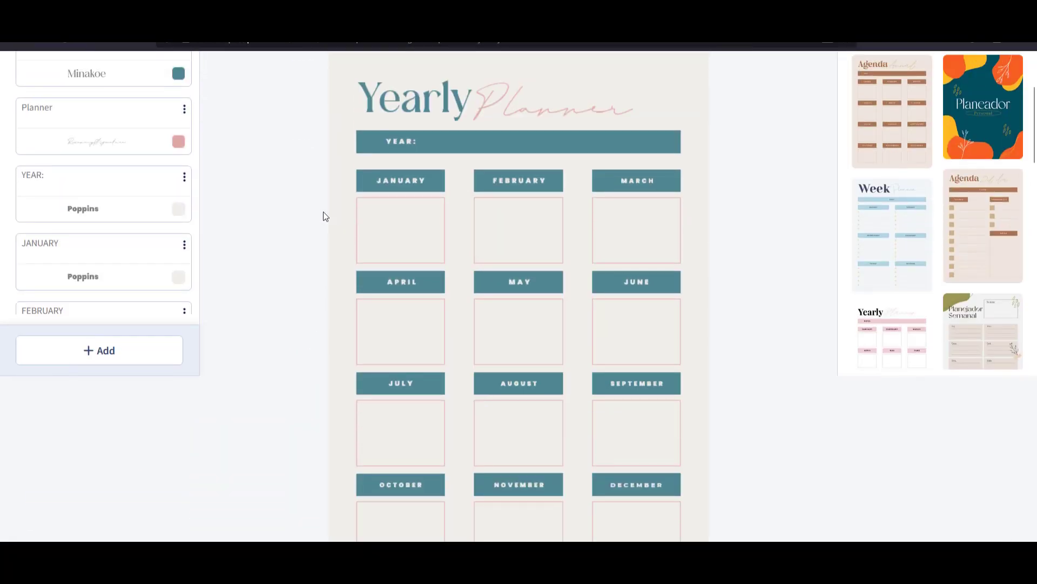
scroll(323, 216, up, 3)
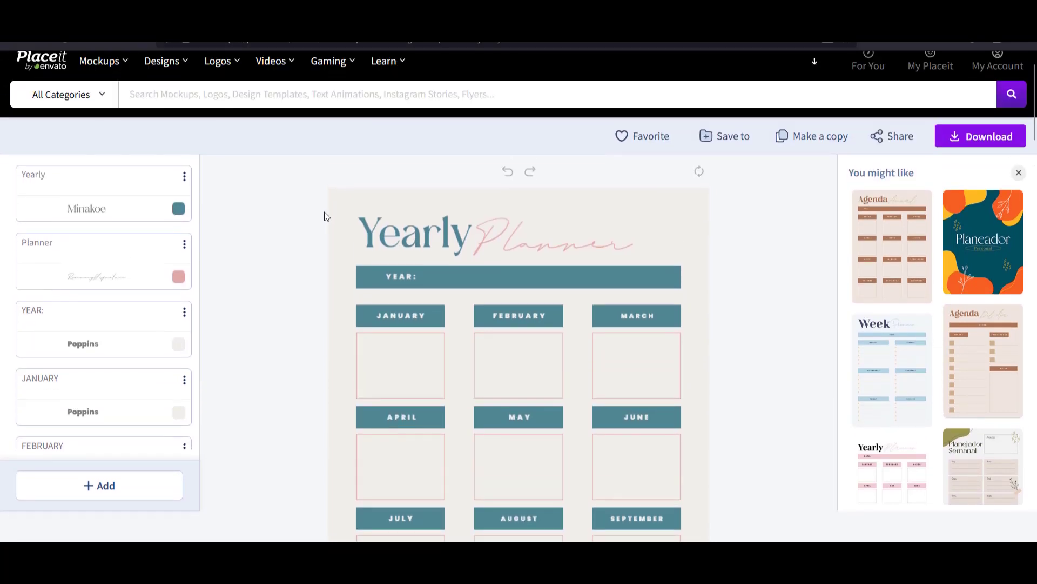
scroll(314, 222, down, 1)
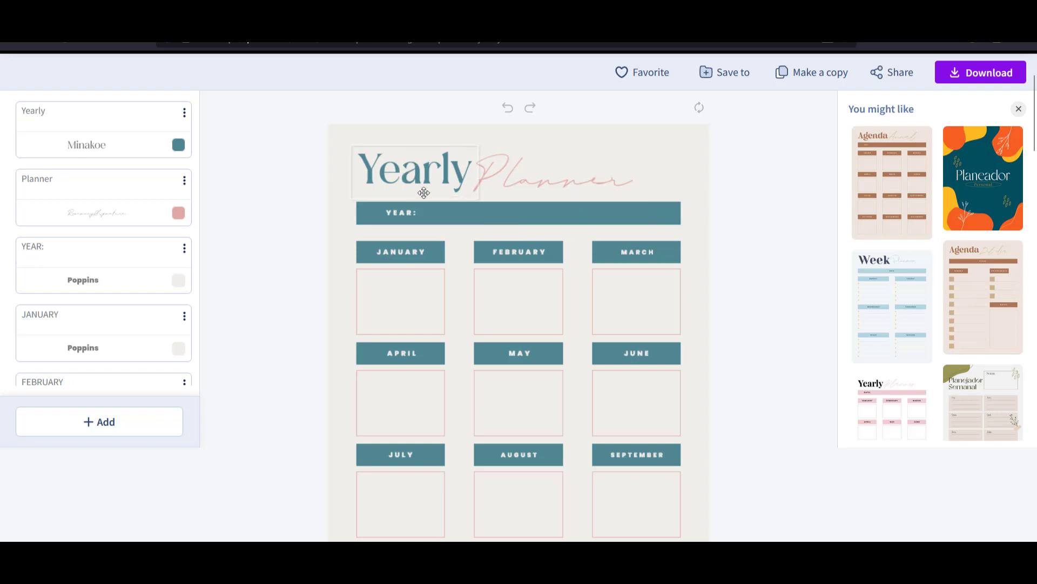
click(506, 216)
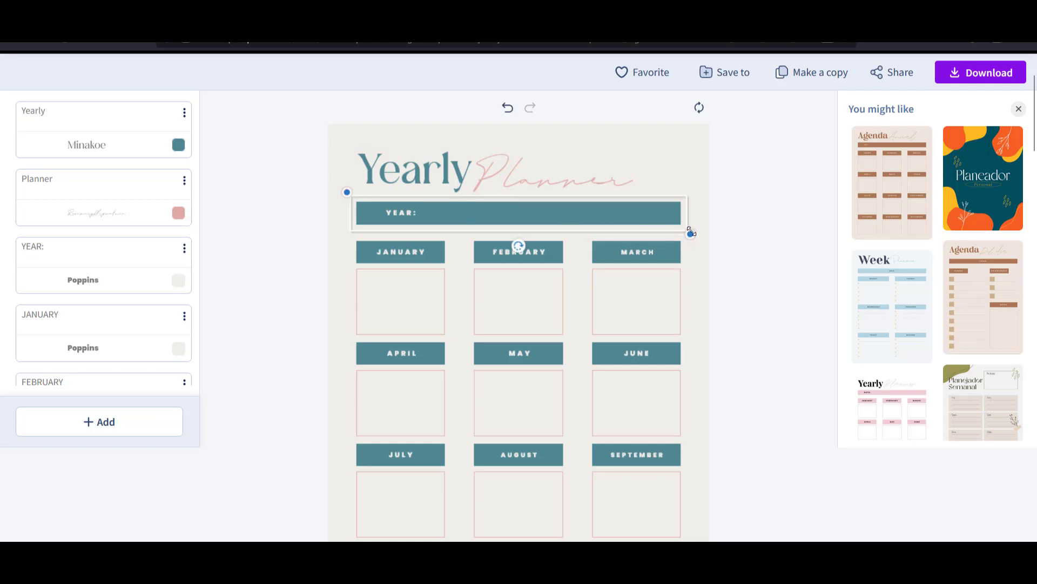
mouse_move(689, 233)
mouse_down()
mouse_move(828, 349)
mouse_move(679, 251)
mouse_up()
click(299, 206)
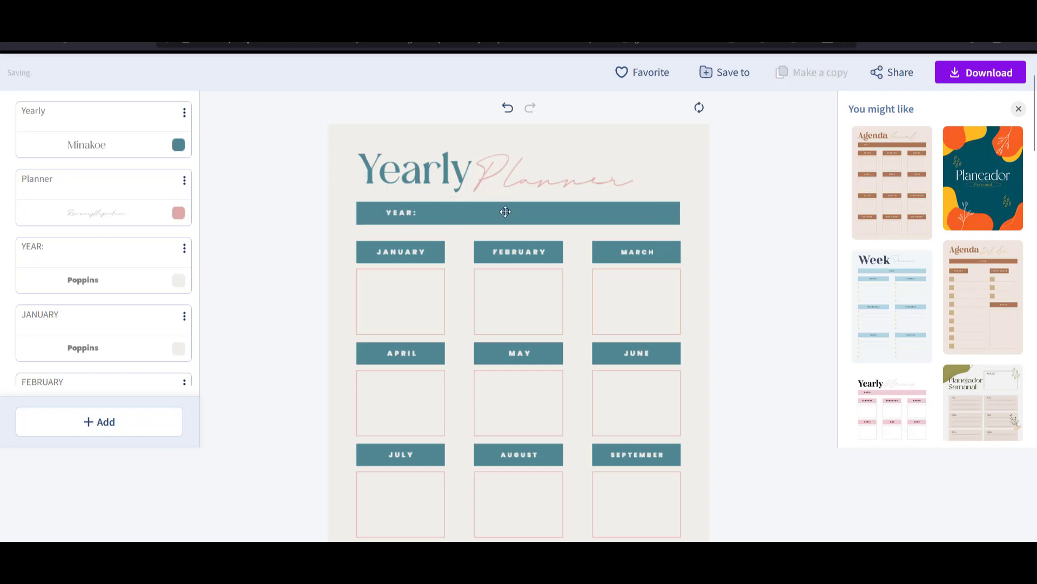
mouse_move(505, 211)
mouse_down()
mouse_move(465, 213)
mouse_move(456, 194)
mouse_move(548, 183)
mouse_move(506, 208)
mouse_up()
- Slightly enlarge the empty box under the JANUARY banner and select the Yearly title text
click(430, 305)
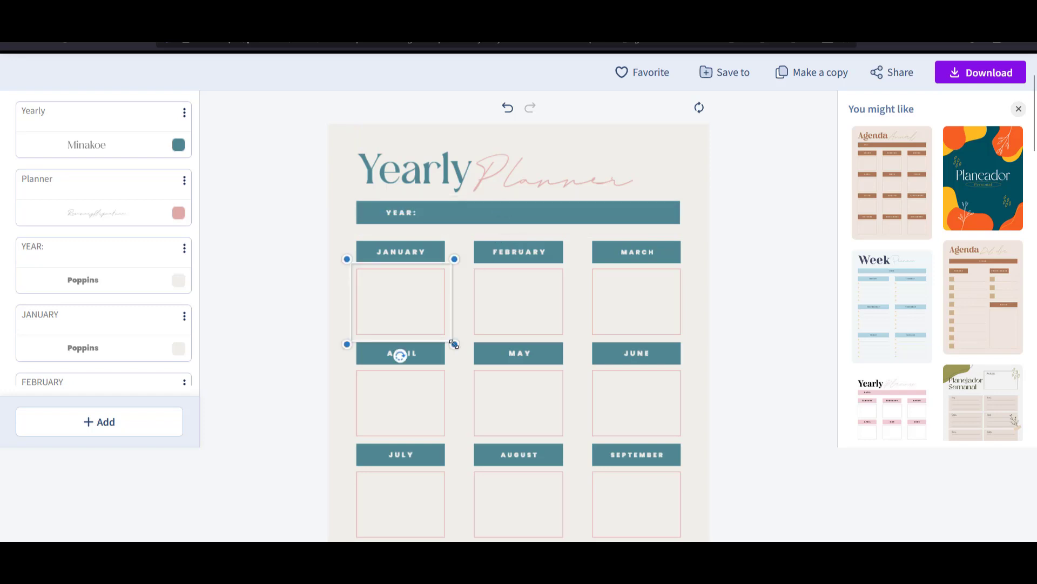
mouse_move(455, 344)
mouse_down()
mouse_move(516, 389)
mouse_move(495, 375)
mouse_move(533, 370)
mouse_move(452, 320)
mouse_move(499, 373)
mouse_move(460, 346)
mouse_move(467, 335)
mouse_up()
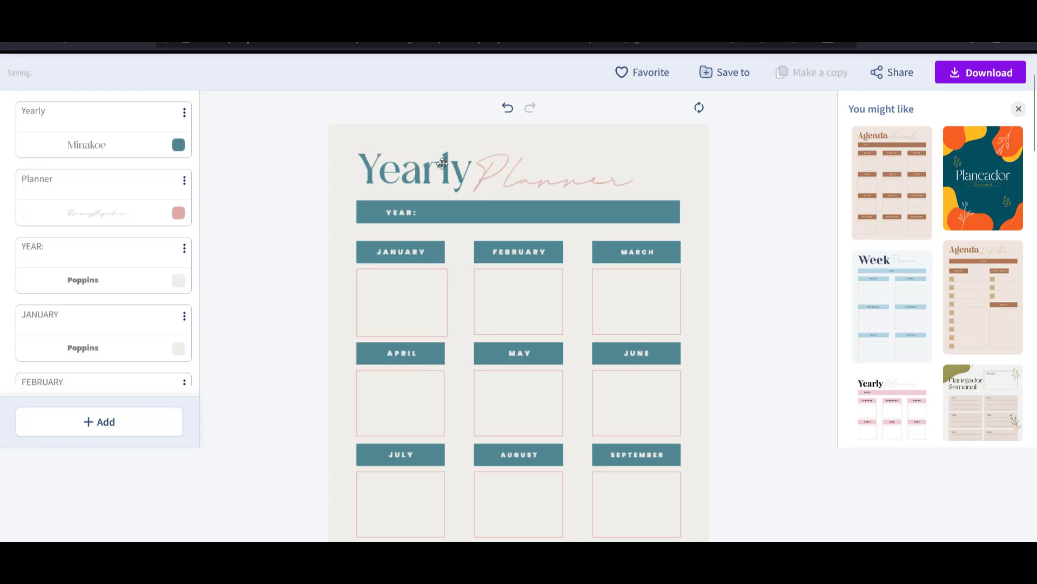
click(406, 169)
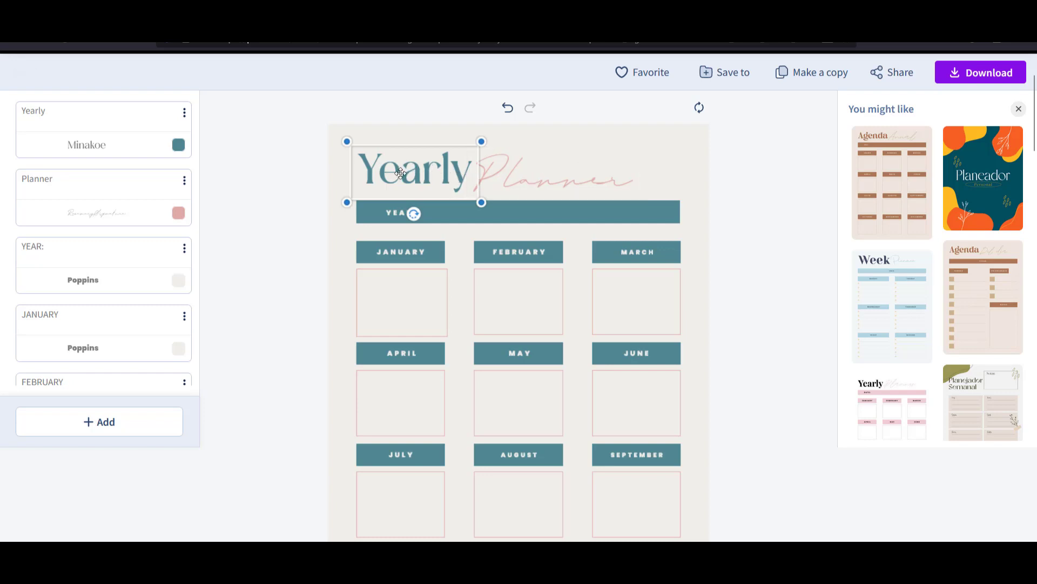
click(278, 155)
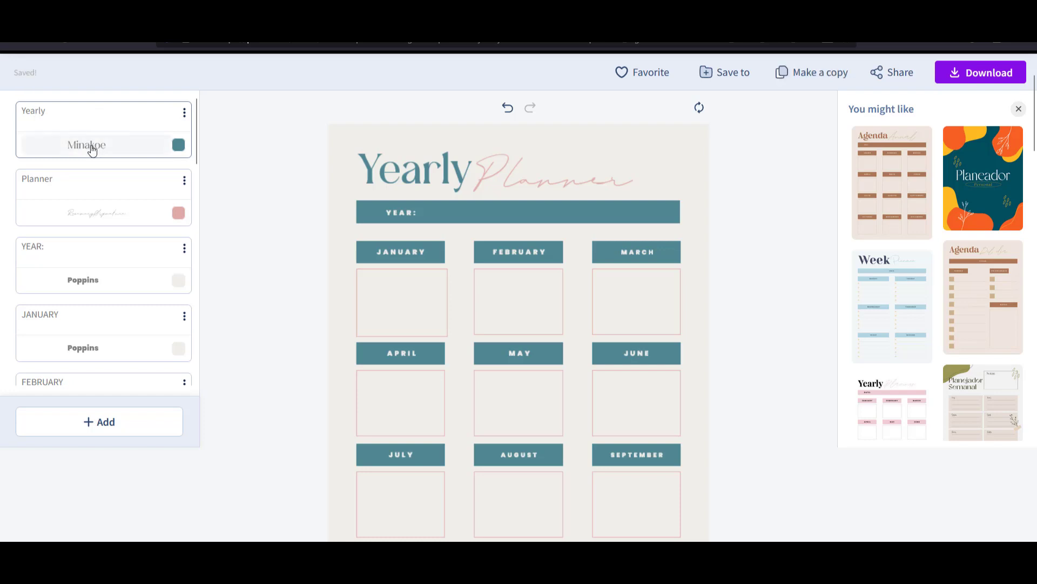
- Set the font of the Yearly title text to Montserrat
click(92, 149)
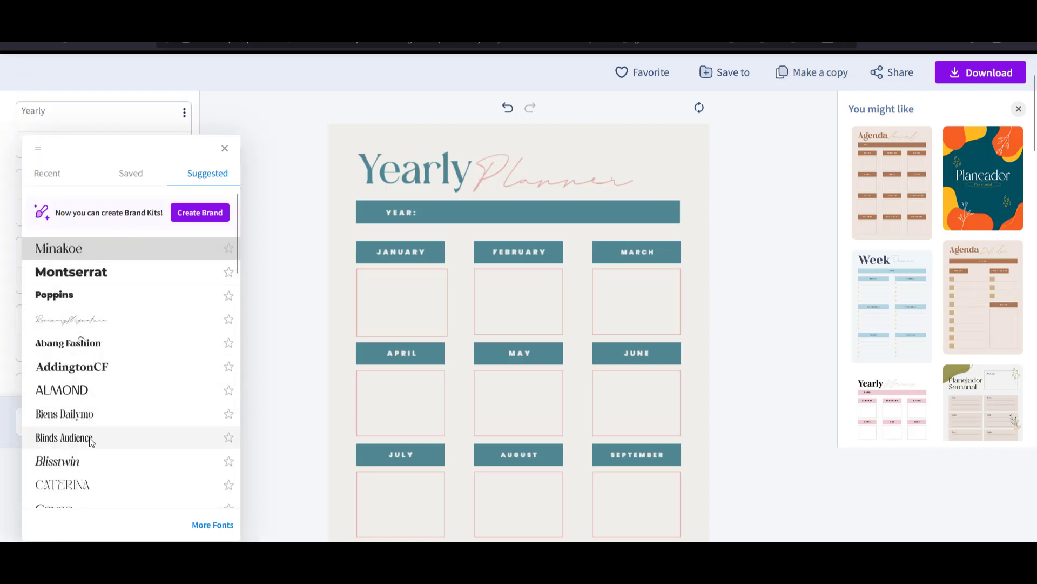
click(84, 273)
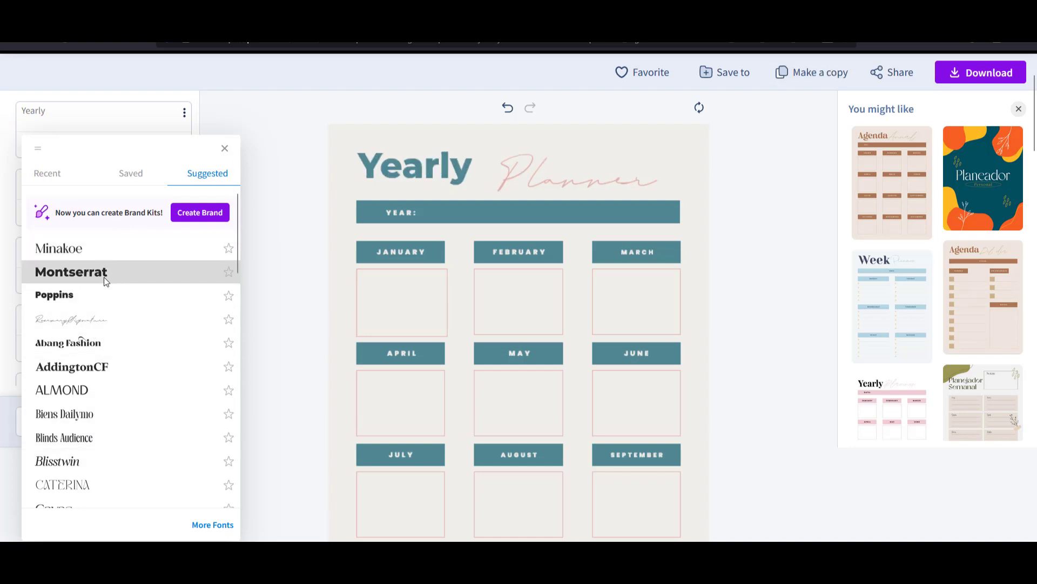
click(289, 232)
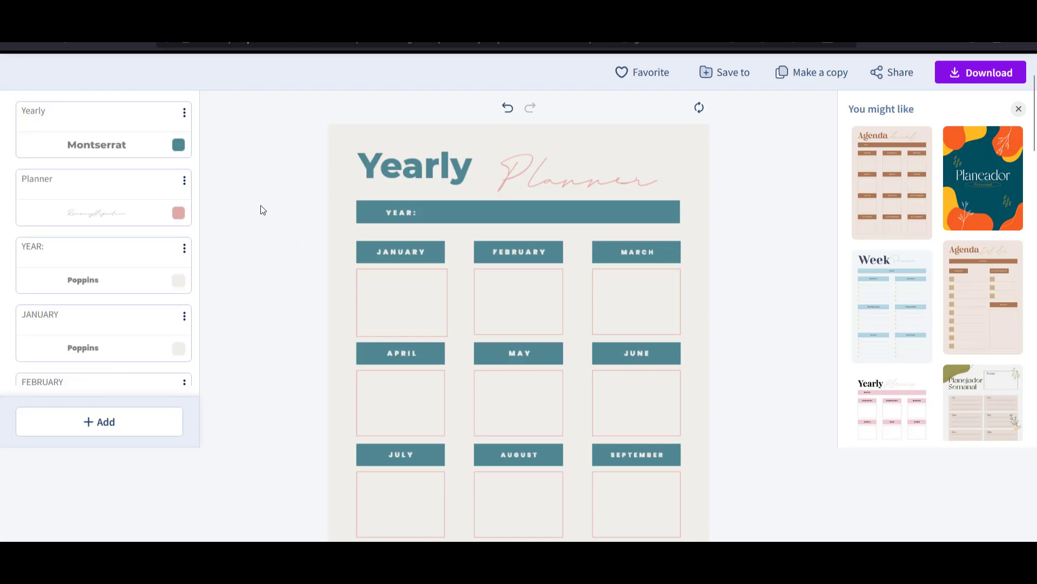
- Open the full font library for the Planner title text and filter it to the Light category
click(109, 215)
click(206, 178)
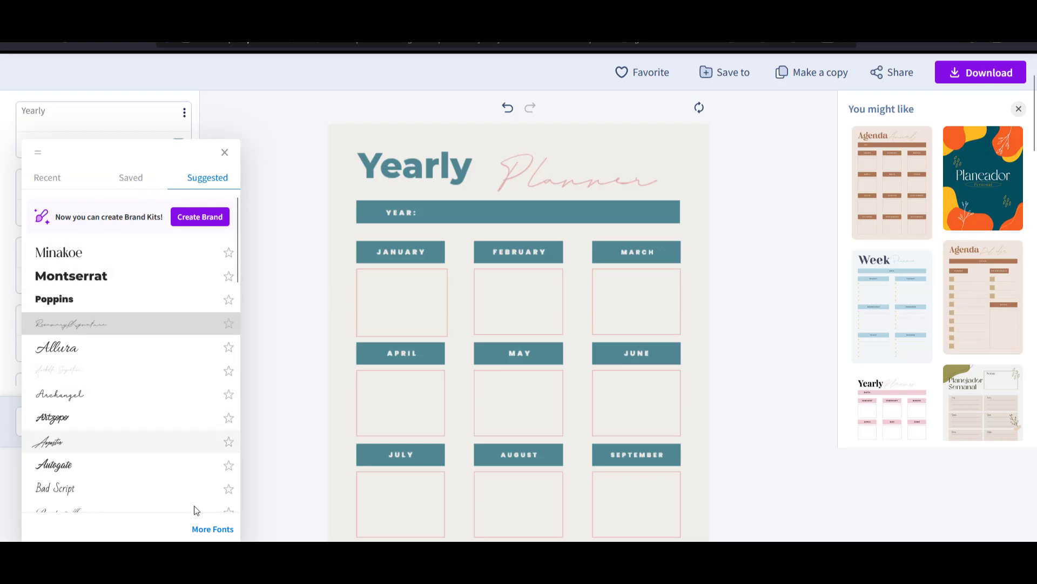
click(205, 529)
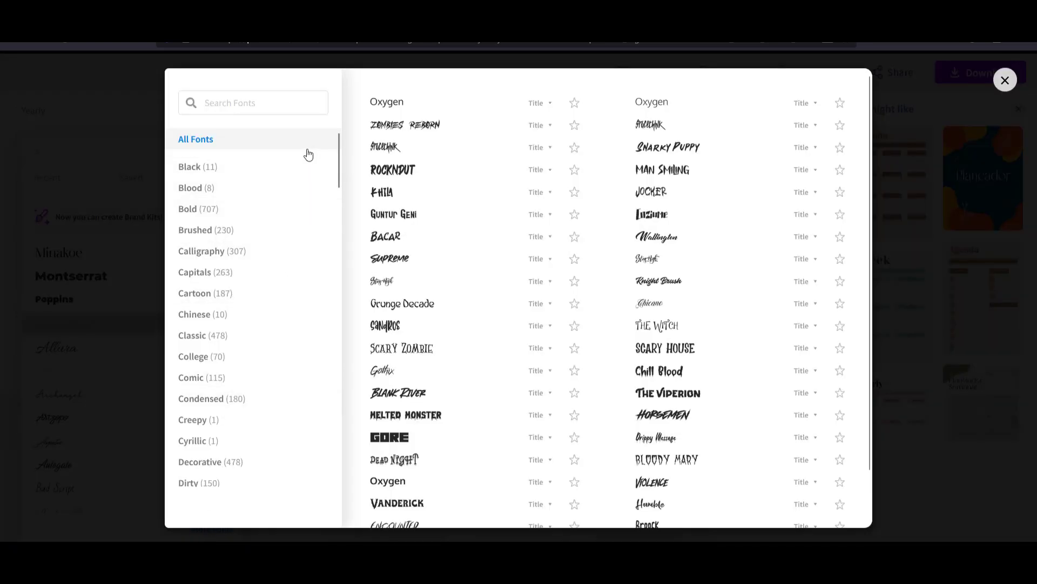
scroll(260, 235, down, 3)
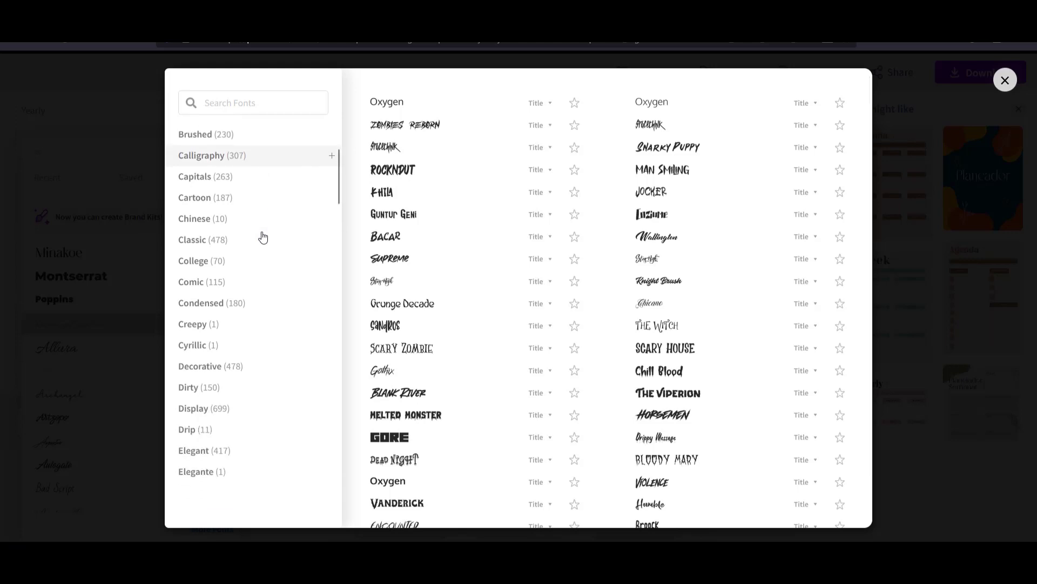
scroll(262, 236, down, 4)
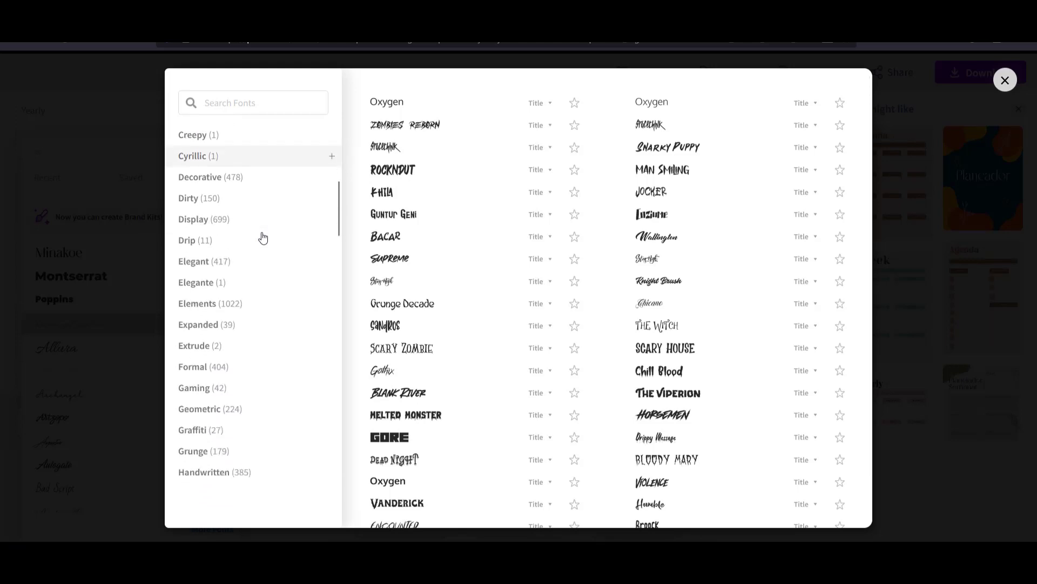
scroll(255, 252, down, 2)
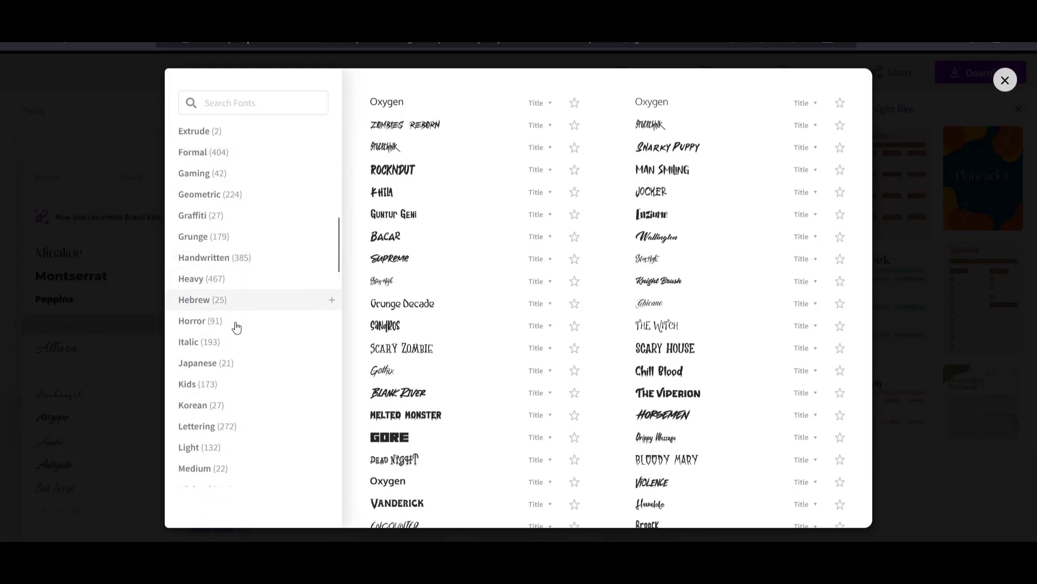
scroll(215, 351, down, 3)
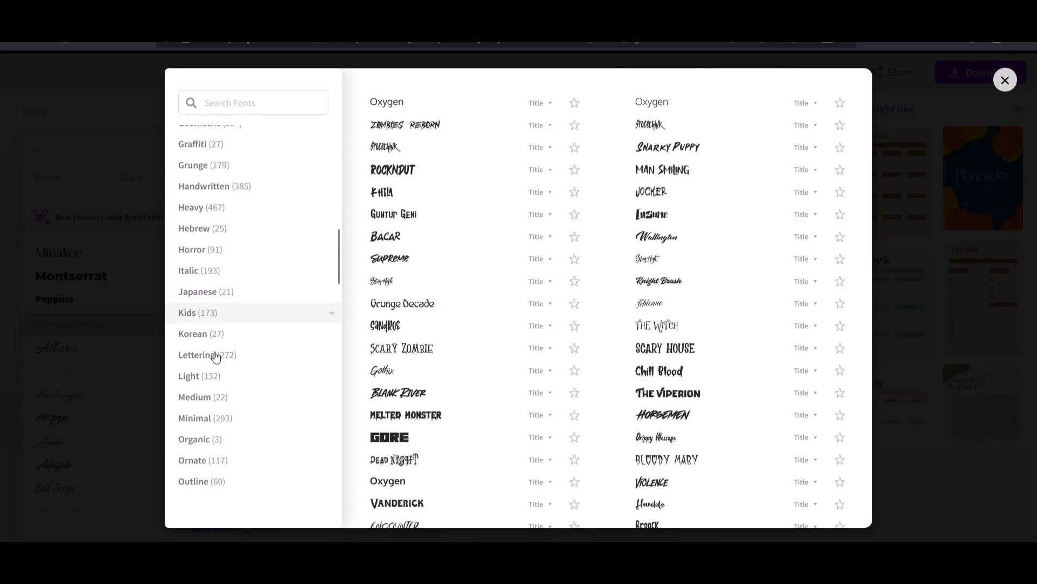
click(214, 307)
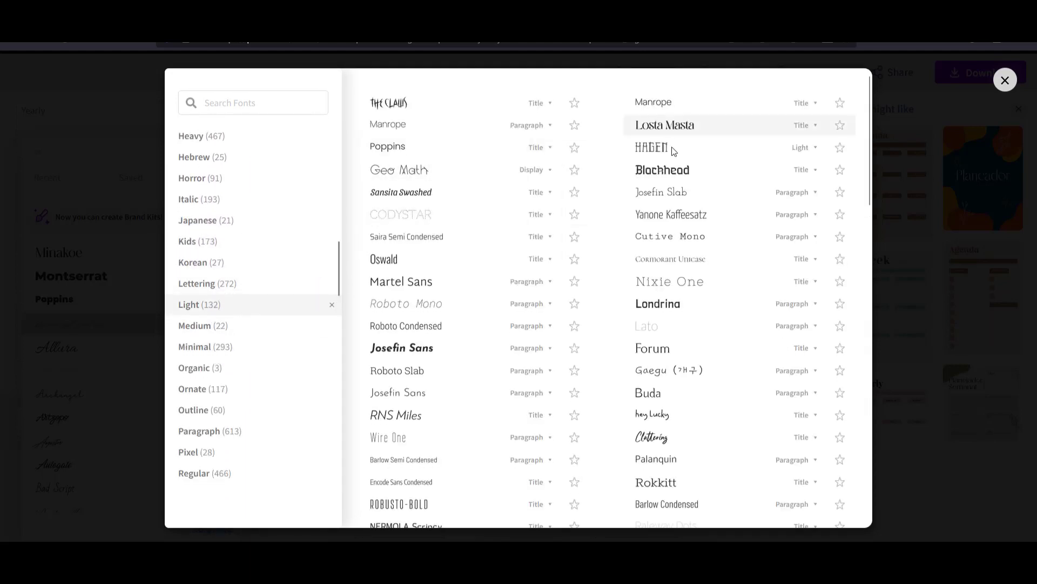
- Apply the light italic Poppins font to the Planner title text
scroll(676, 181, down, 4)
scroll(677, 185, down, 5)
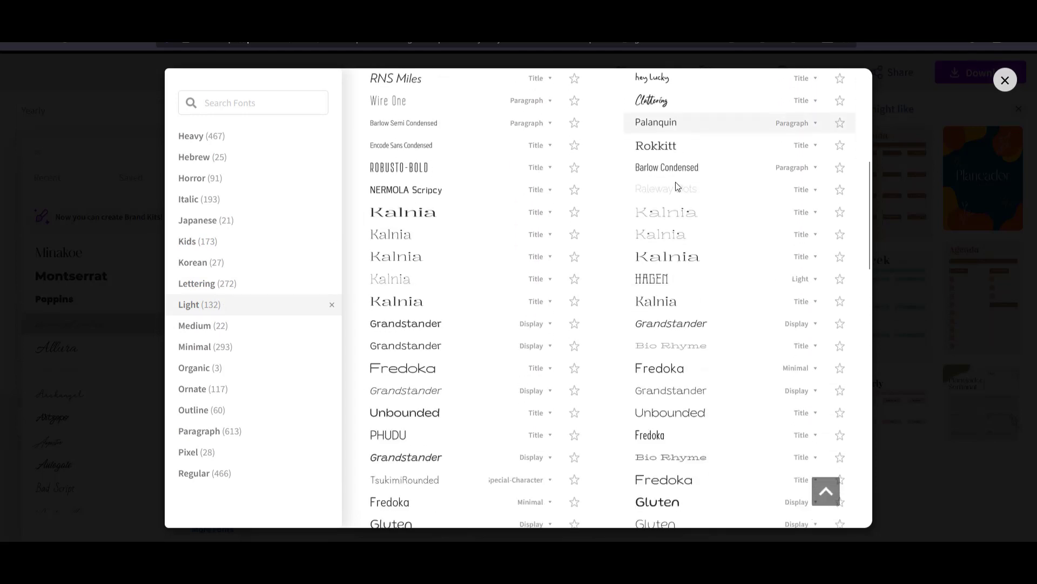
scroll(677, 185, down, 10)
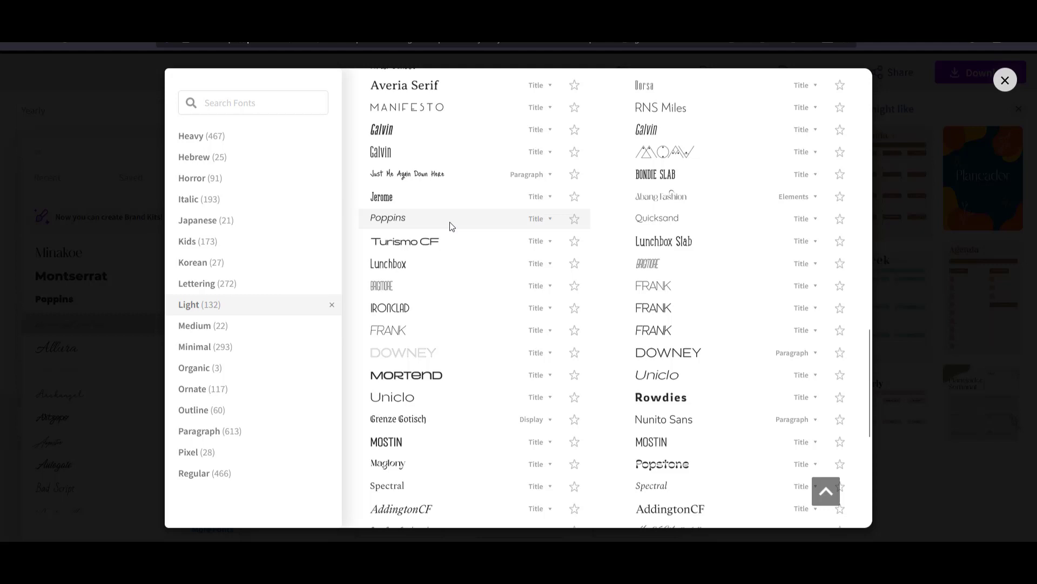
click(451, 223)
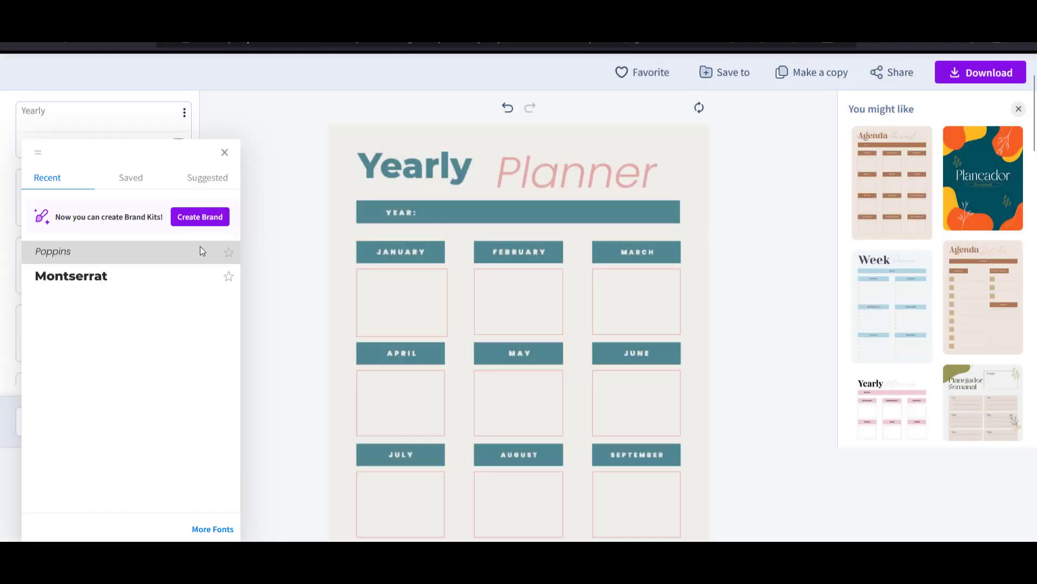
click(286, 216)
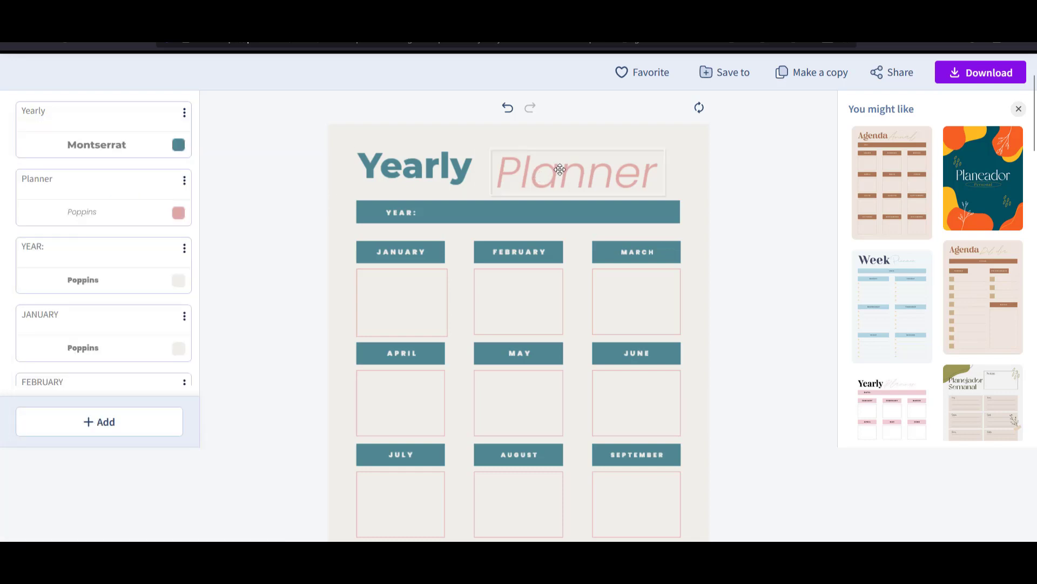
- Move the Planner title word slightly up and enlarge it a little, and shrink the Yearly title word
drag(553, 181, 553, 175)
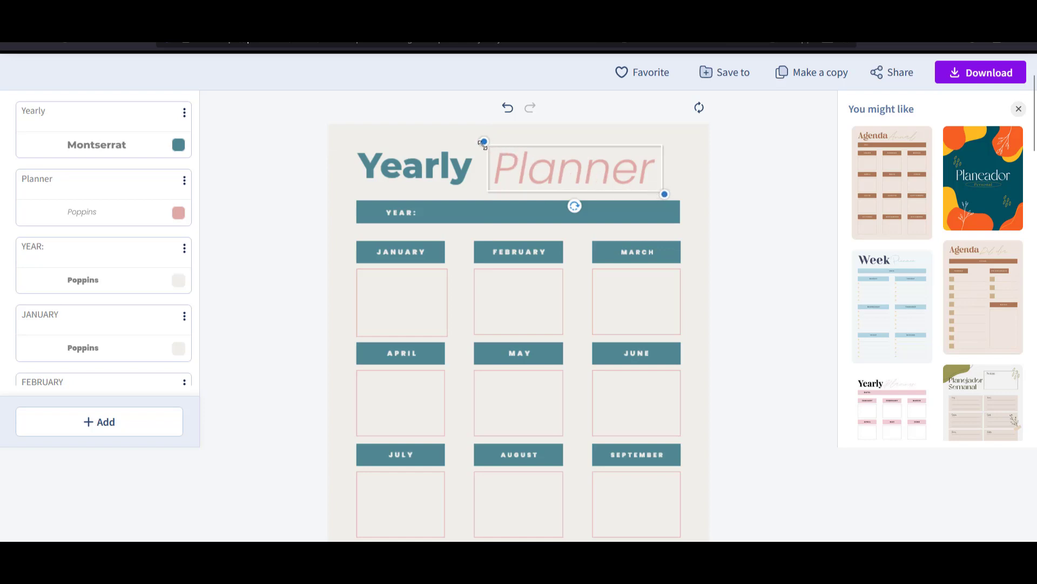
drag(483, 143, 476, 139)
click(419, 163)
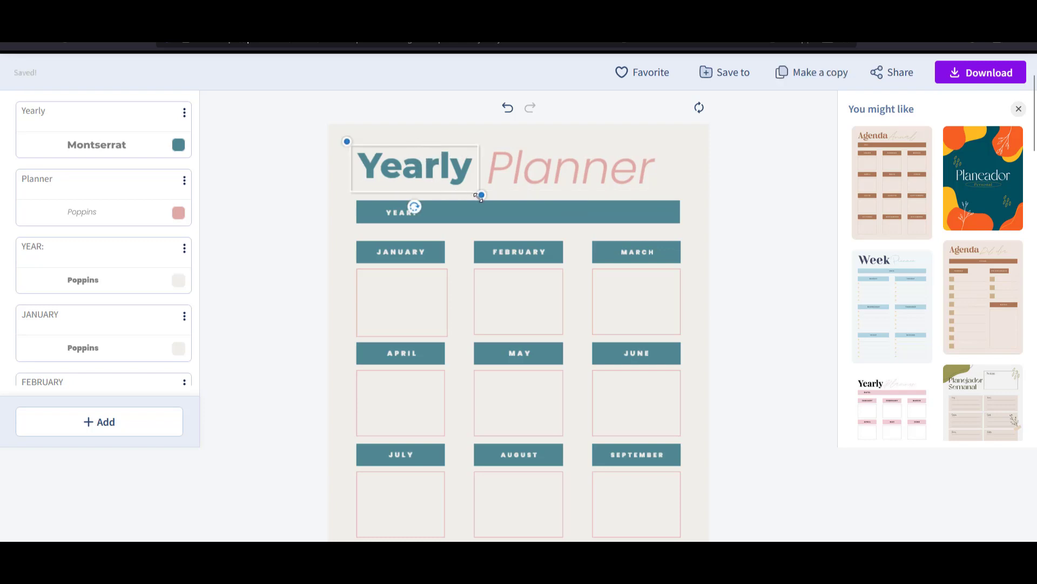
drag(479, 197, 427, 168)
click(473, 171)
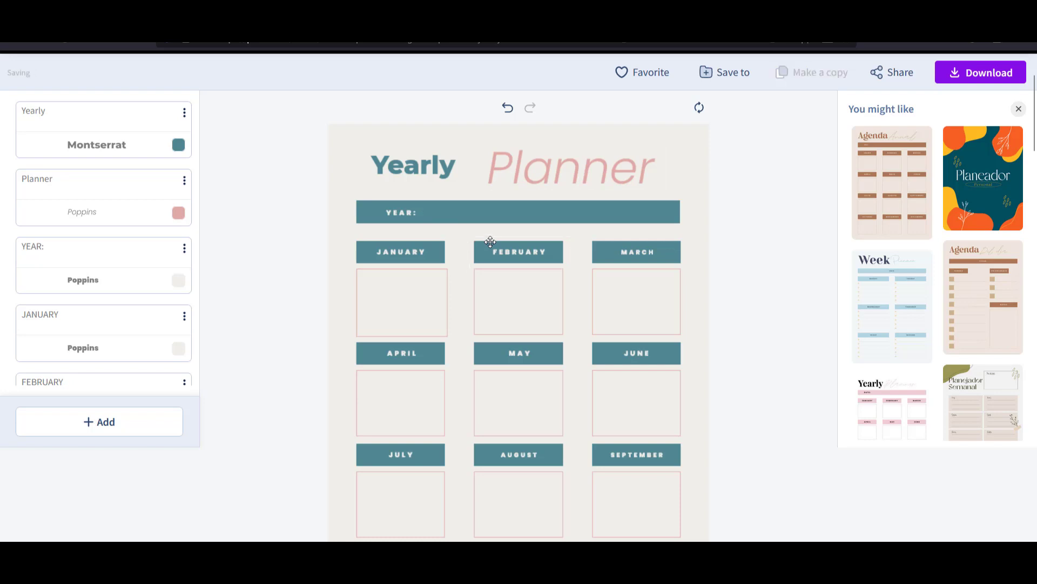
click(458, 211)
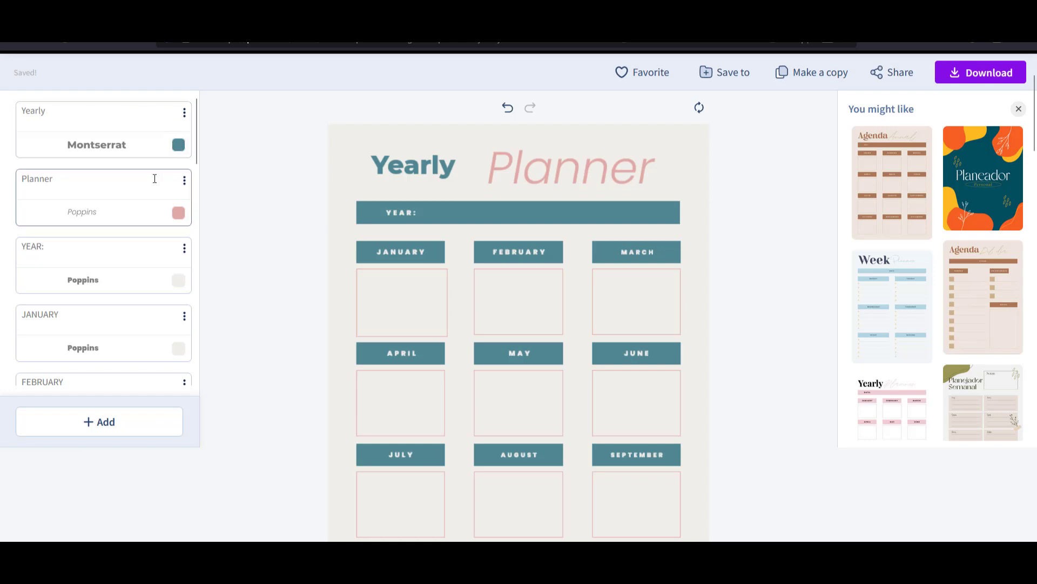
- Change the Banners Color to a dark blue
scroll(154, 180, down, 10)
scroll(154, 179, down, 7)
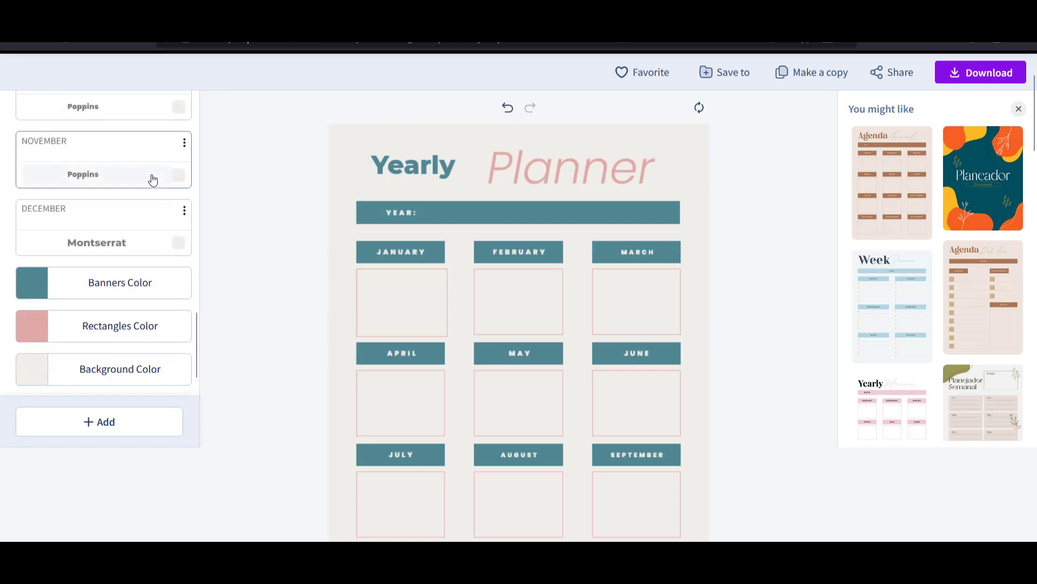
scroll(369, 176, up, 1)
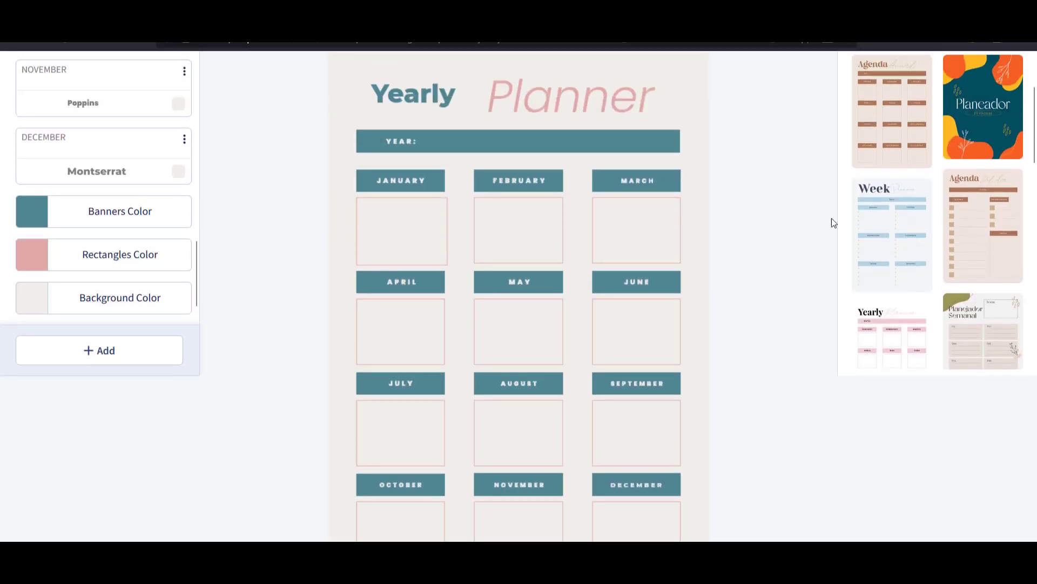
click(128, 218)
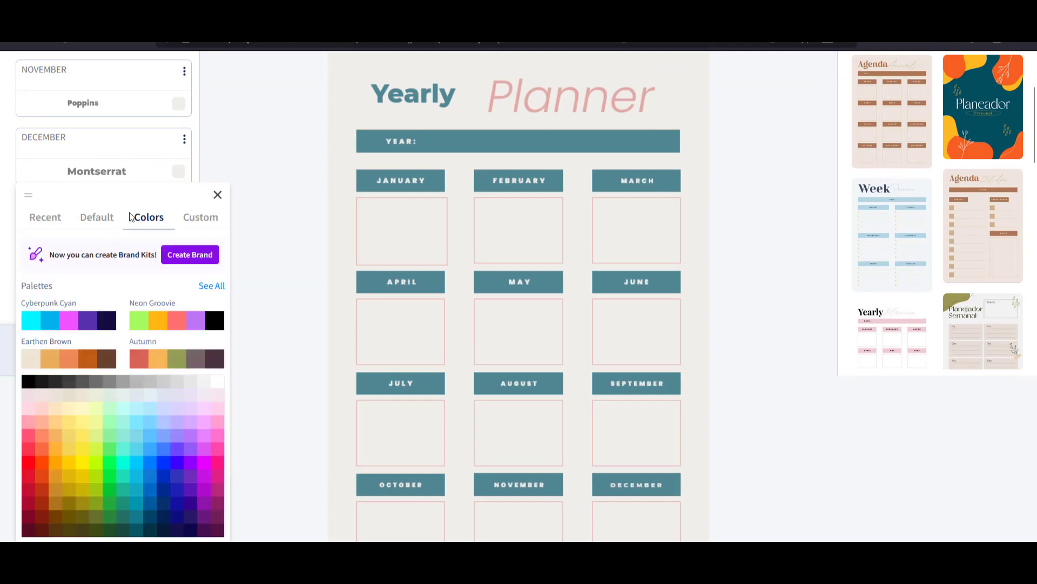
click(339, 268)
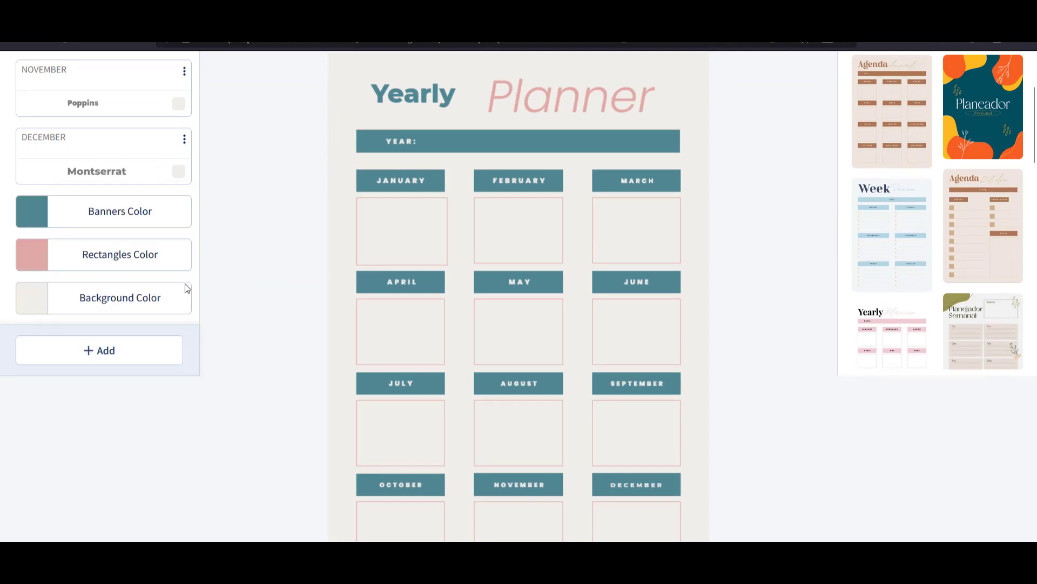
click(186, 217)
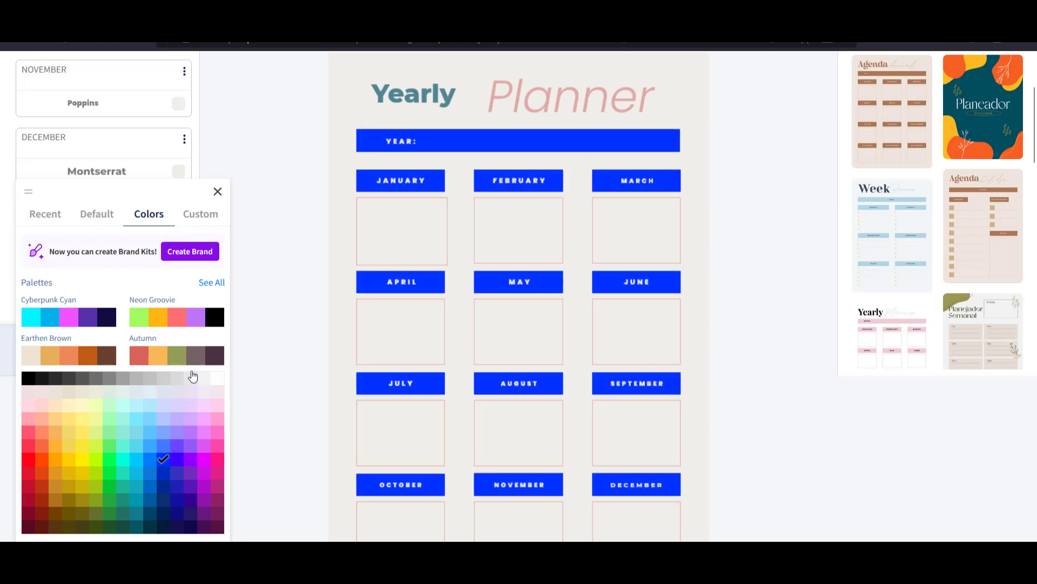
click(167, 475)
click(262, 284)
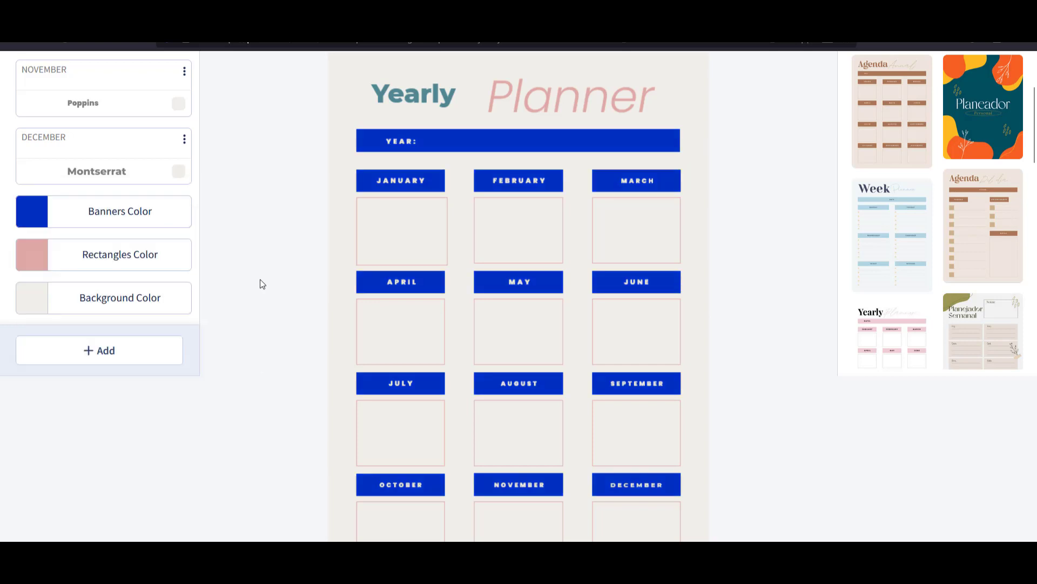
- Change the Yearly title word's color to the same dark blue as the banners
scroll(291, 189, up, 3)
scroll(290, 190, down, 1)
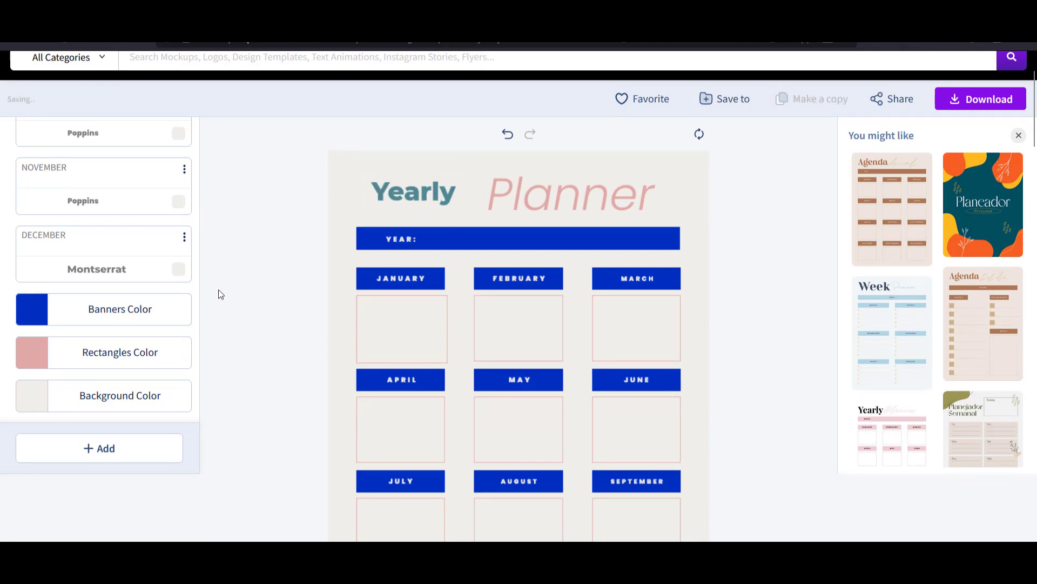
scroll(162, 239, up, 10)
scroll(163, 239, up, 5)
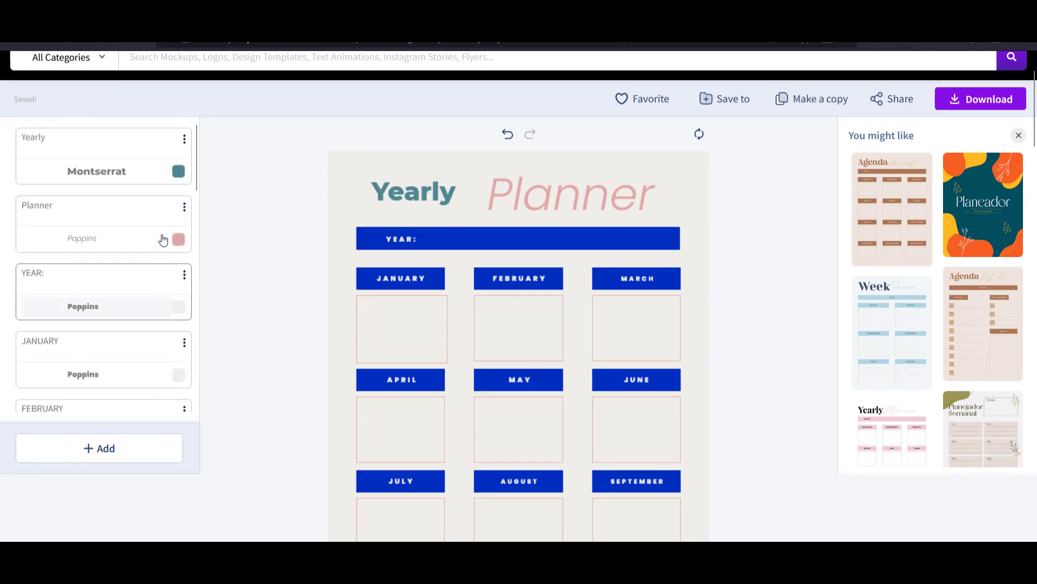
click(178, 171)
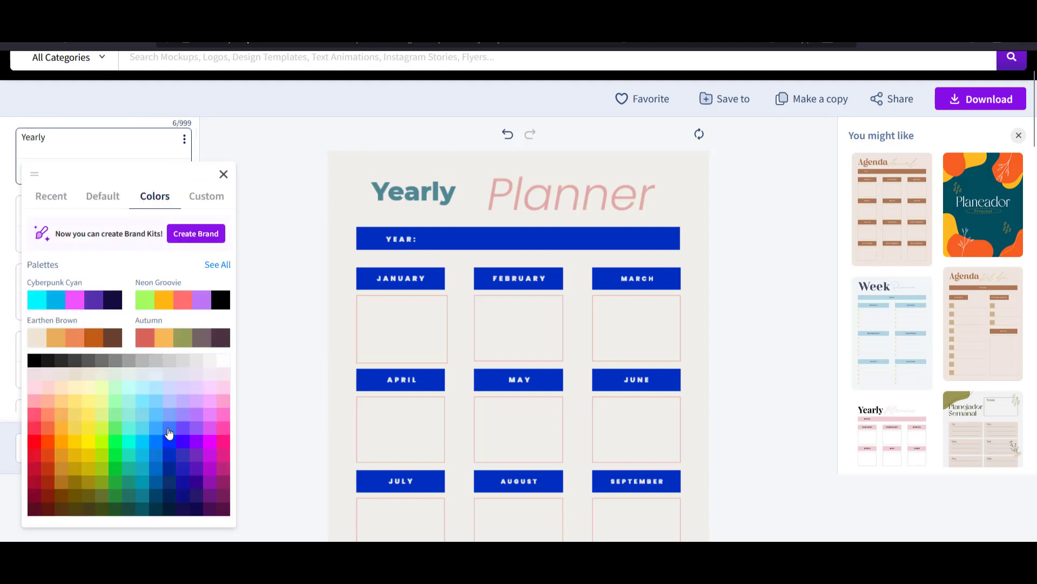
click(168, 458)
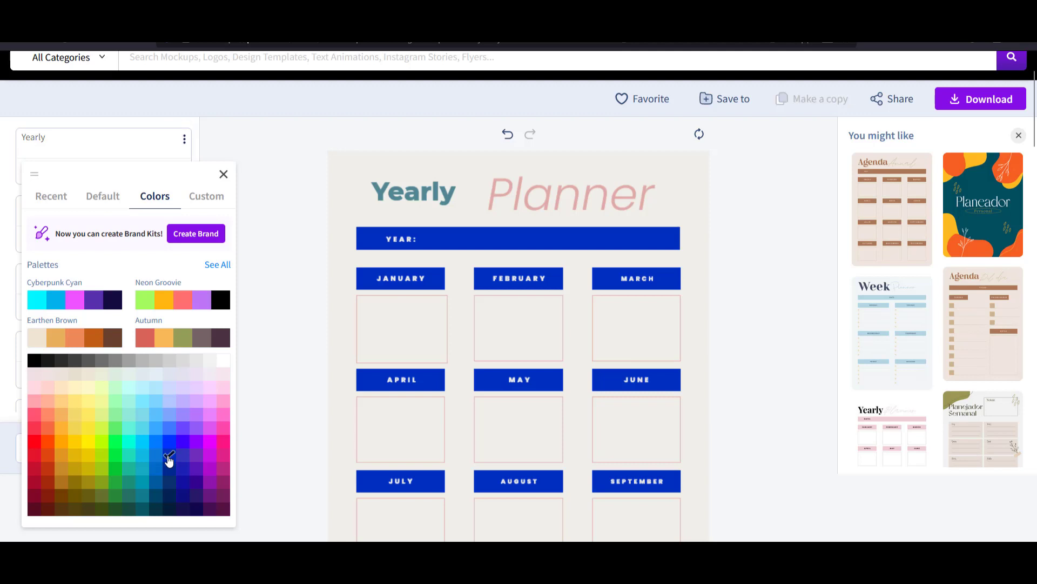
click(295, 289)
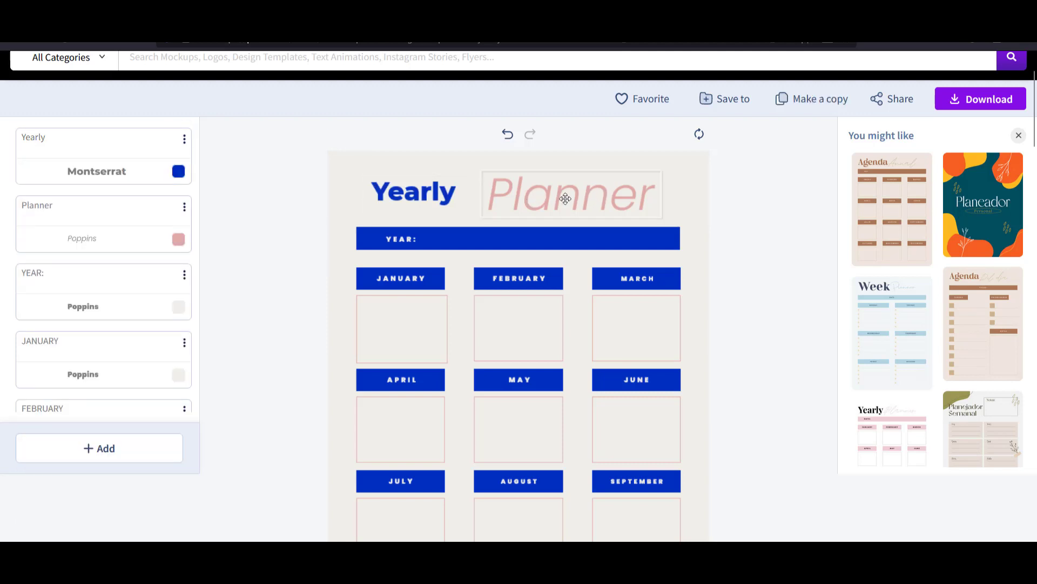
- Change the Planner title word's color to a lighter medium blue
click(179, 240)
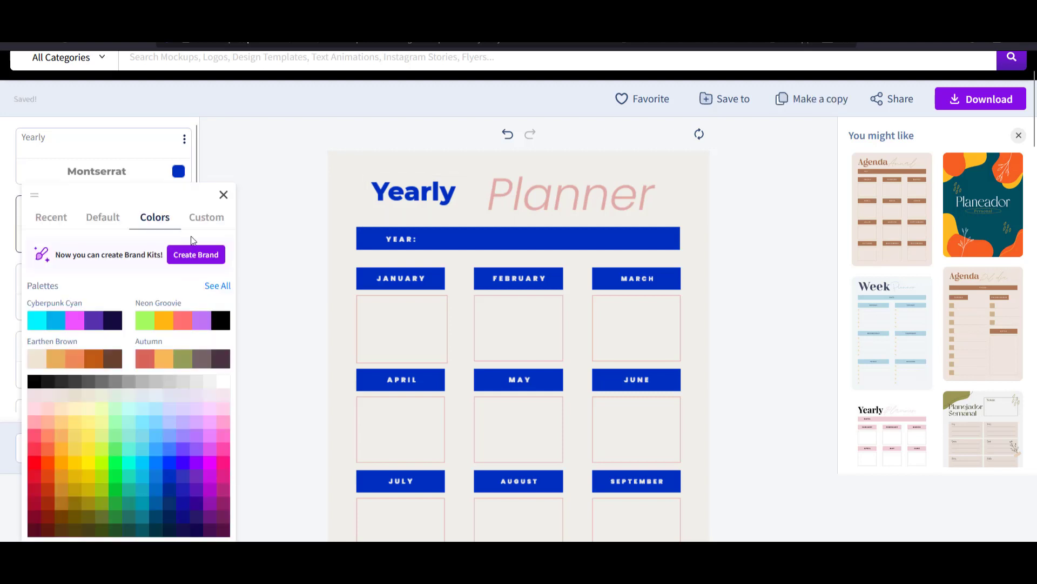
click(169, 448)
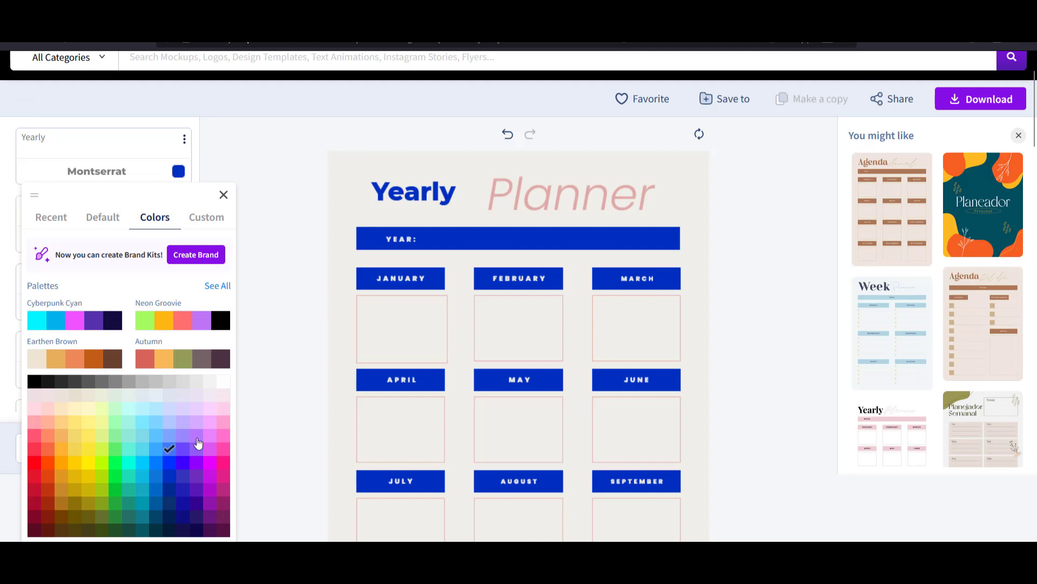
click(266, 364)
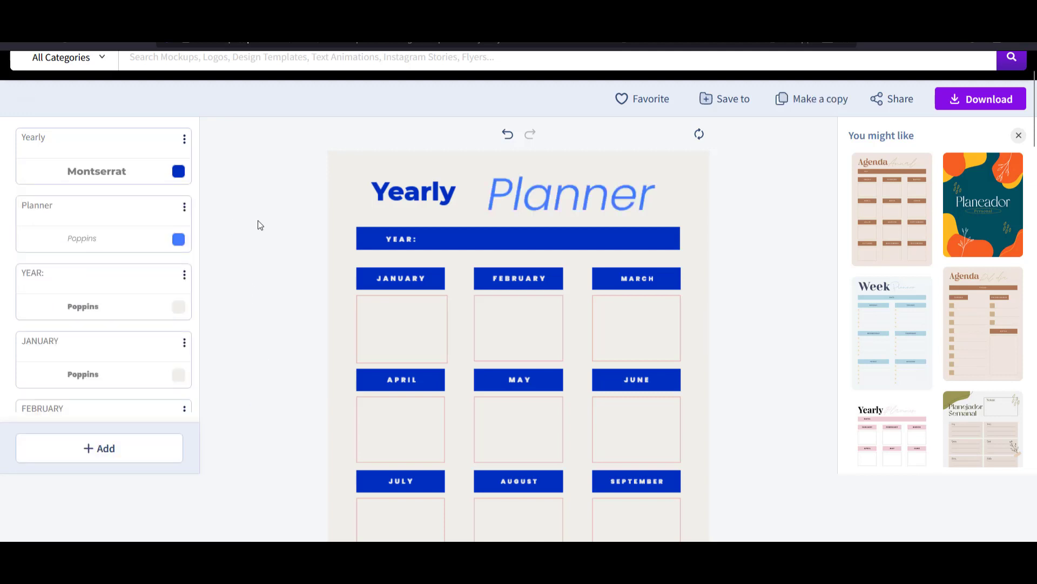
- Set the text color of the YEAR: and JANUARY labels to white
scroll(262, 223, down, 3)
scroll(264, 223, up, 2)
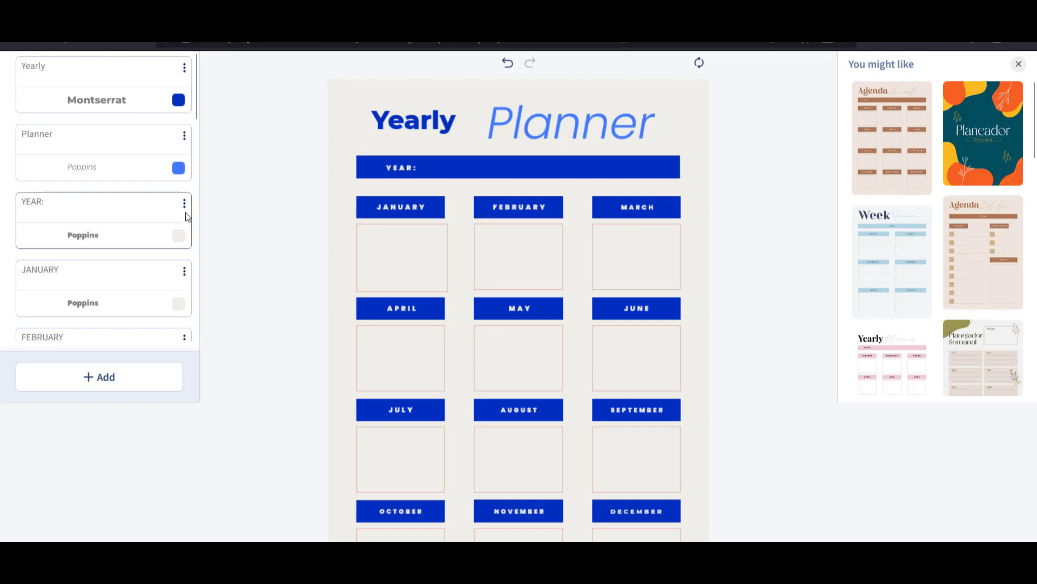
click(181, 239)
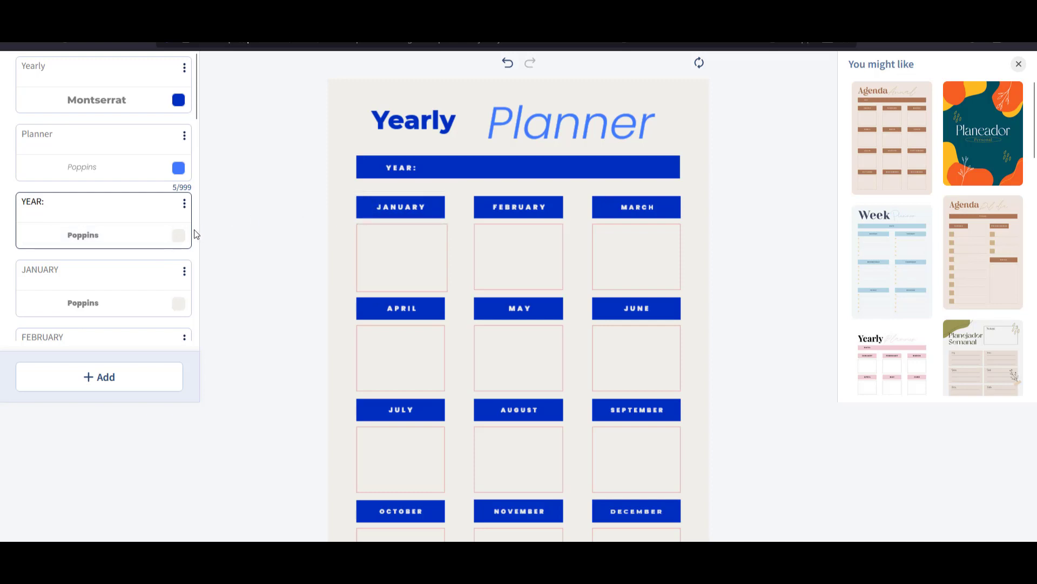
click(179, 236)
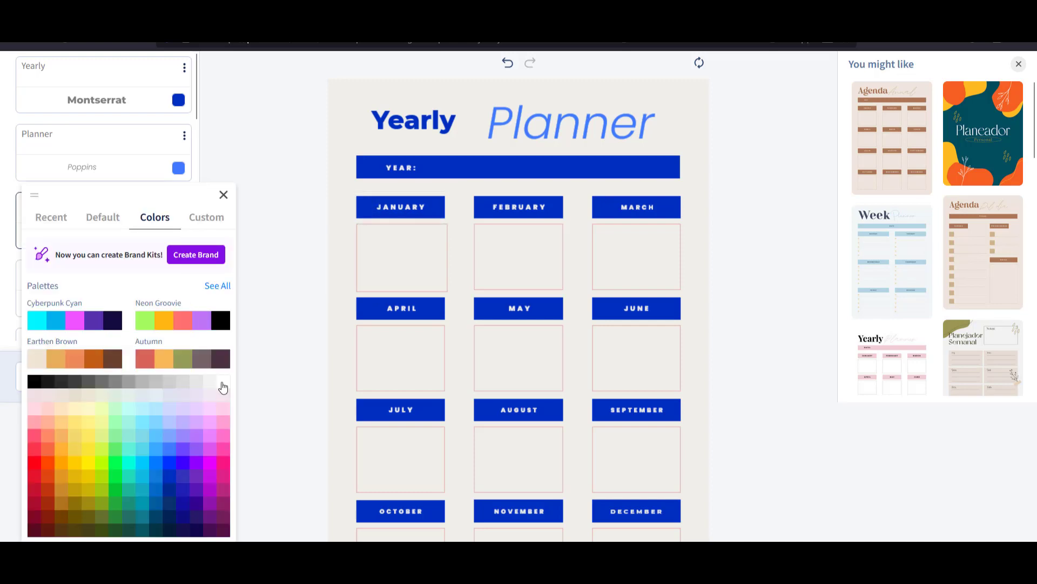
click(261, 381)
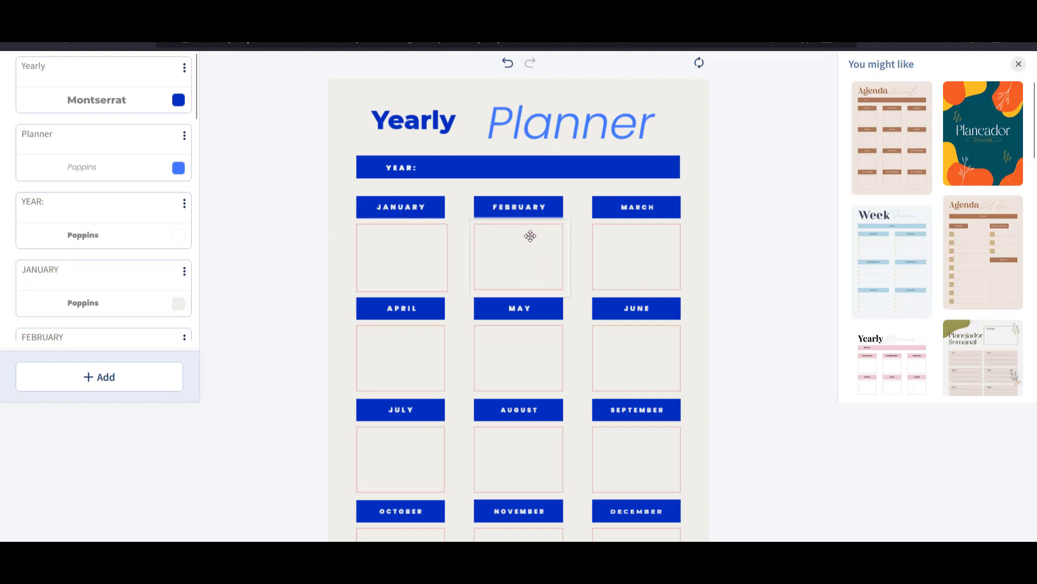
click(179, 304)
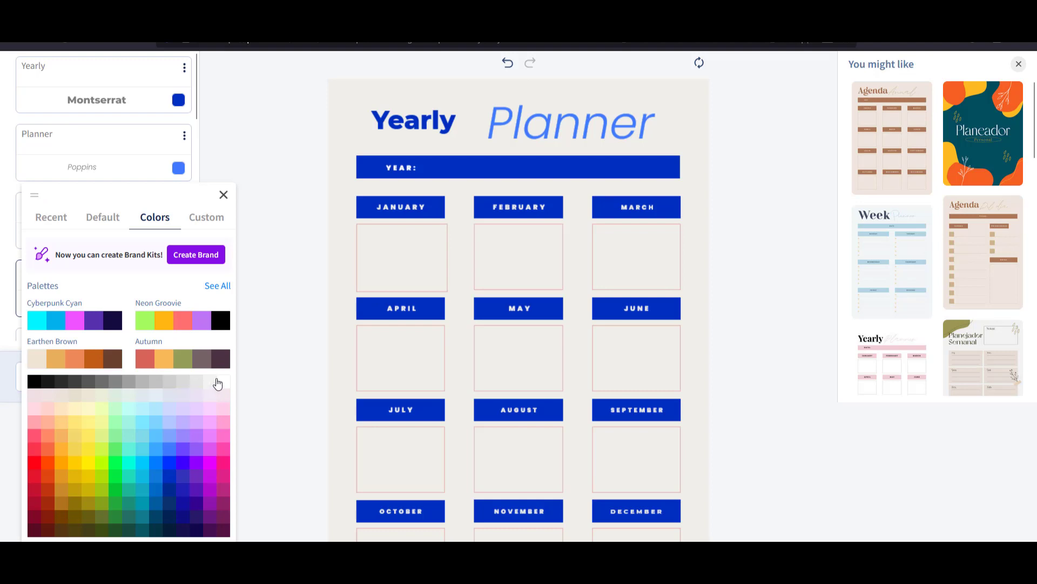
click(265, 376)
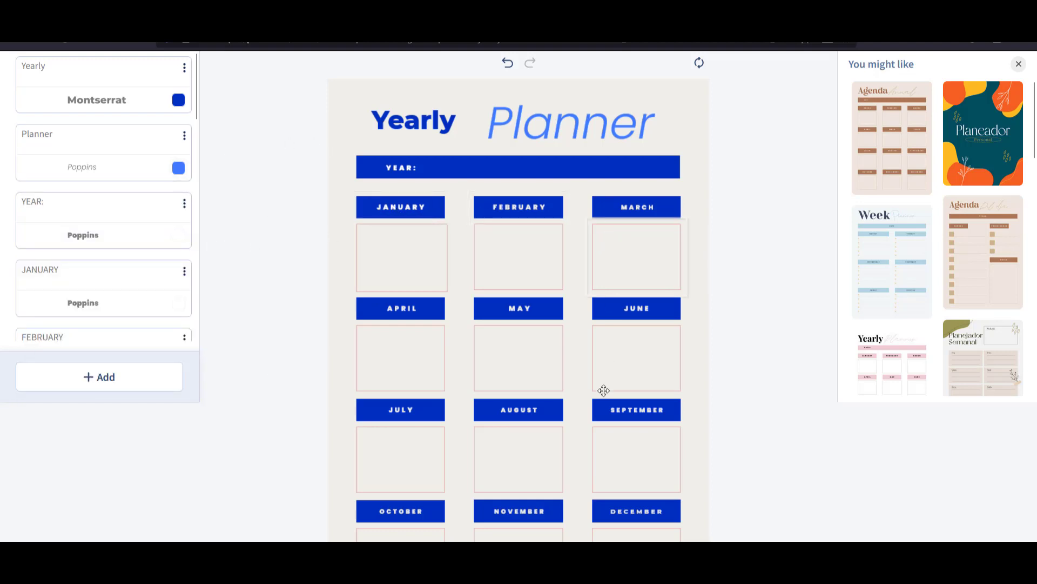
- Set the text color of the FEBRUARY and MARCH labels to white
scroll(135, 255, down, 3)
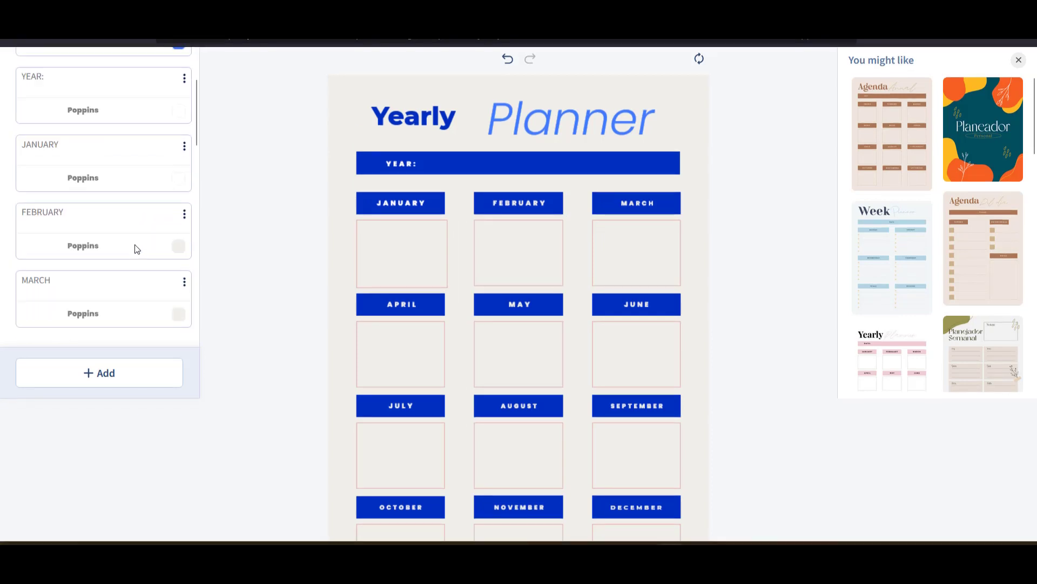
click(180, 241)
click(228, 380)
scroll(248, 357, down, 2)
click(265, 340)
scroll(259, 345, up, 3)
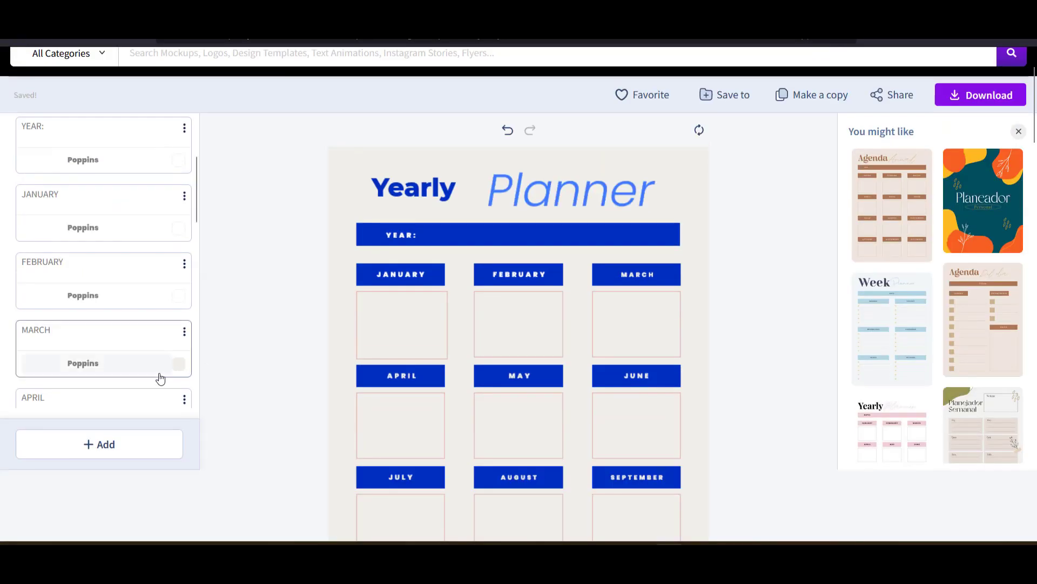
click(178, 365)
scroll(181, 379, down, 1)
click(227, 308)
click(295, 322)
- Set the text color of the APRIL, MAY and JUNE labels to white
scroll(181, 243, down, 4)
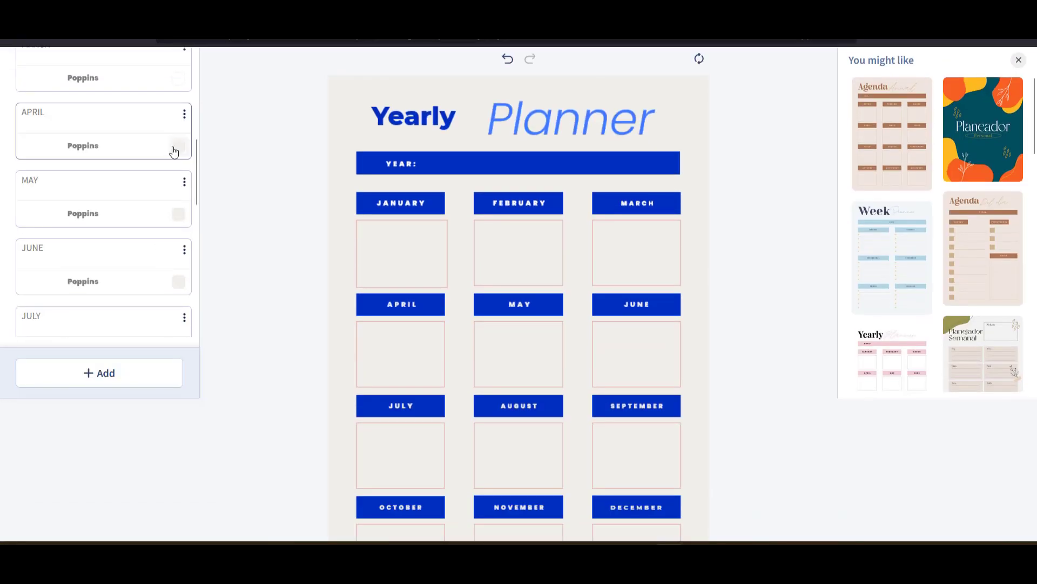
click(175, 148)
click(225, 336)
click(274, 340)
click(178, 214)
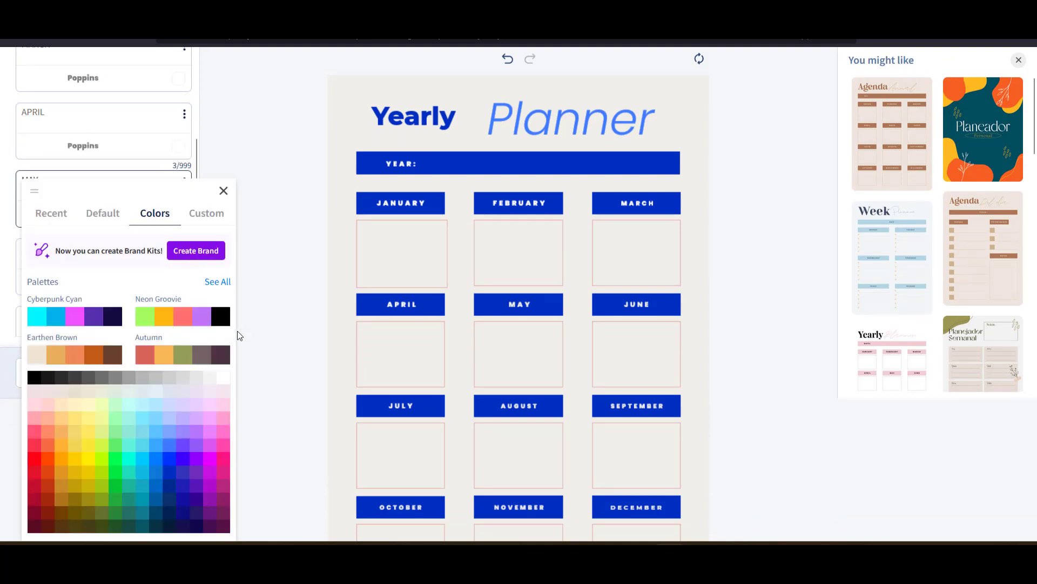
click(224, 383)
click(308, 366)
click(179, 282)
click(223, 376)
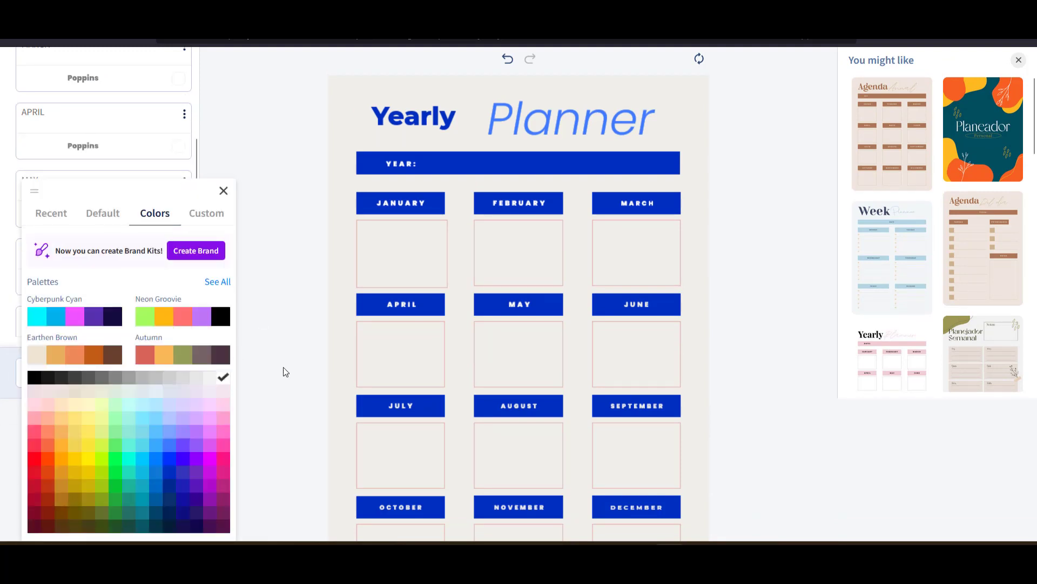
click(282, 371)
- Set the text color of the AUGUST, SEPTEMBER and OCTOBER labels to white
scroll(162, 270, down, 5)
click(179, 132)
click(223, 320)
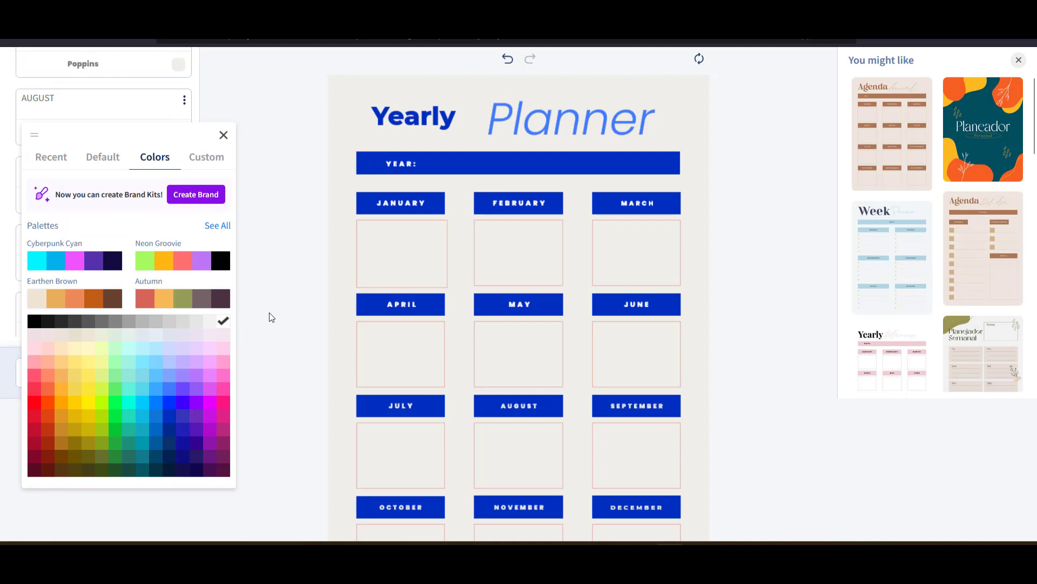
click(269, 312)
click(178, 200)
click(226, 383)
click(236, 324)
click(179, 260)
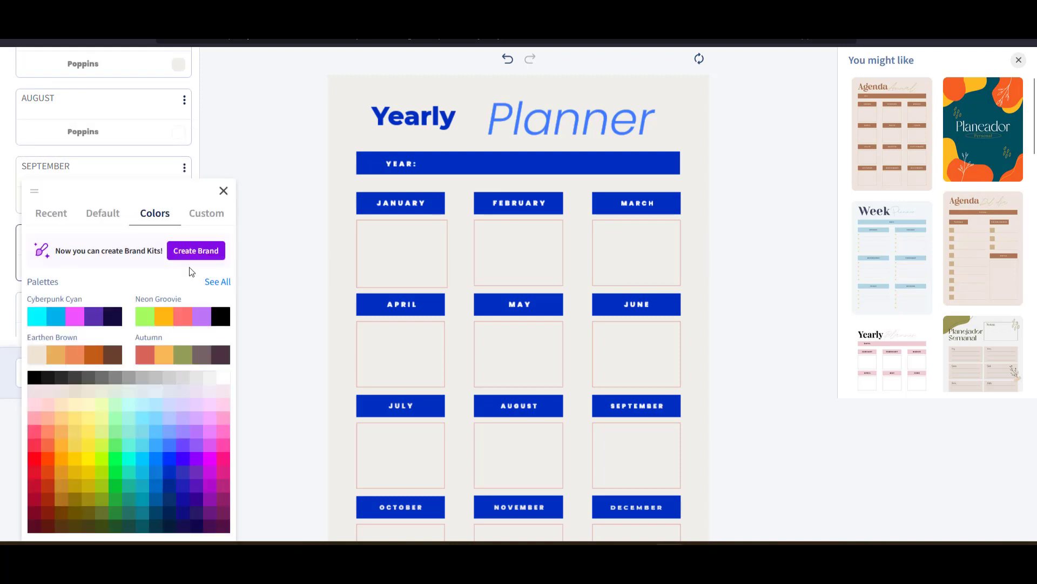
click(225, 376)
click(271, 375)
- Set the text color of the NOVEMBER and DECEMBER labels to white
scroll(148, 291, down, 3)
scroll(148, 291, down, 1)
click(179, 125)
click(224, 323)
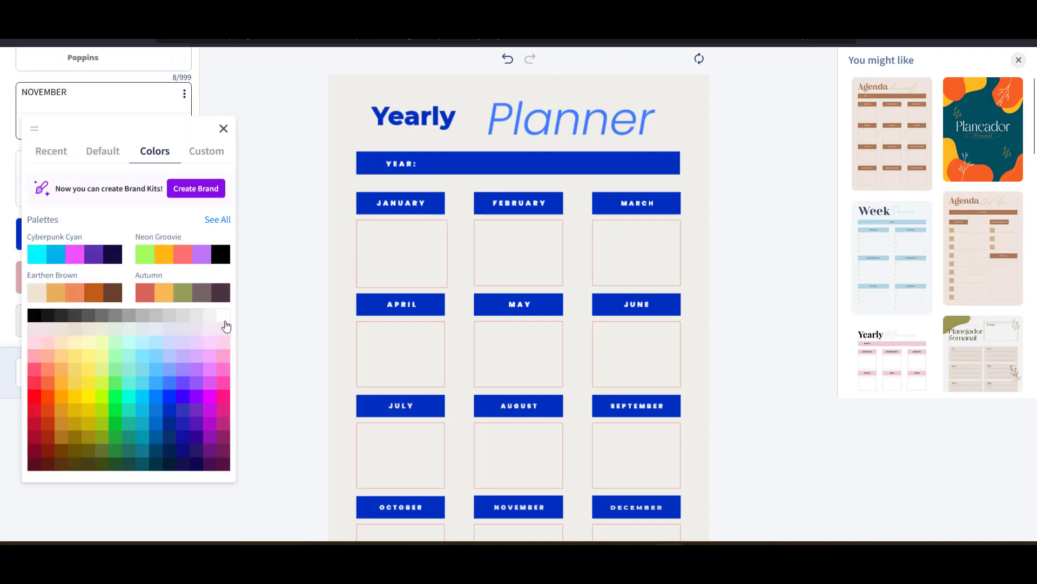
click(241, 265)
click(178, 192)
click(224, 378)
click(287, 278)
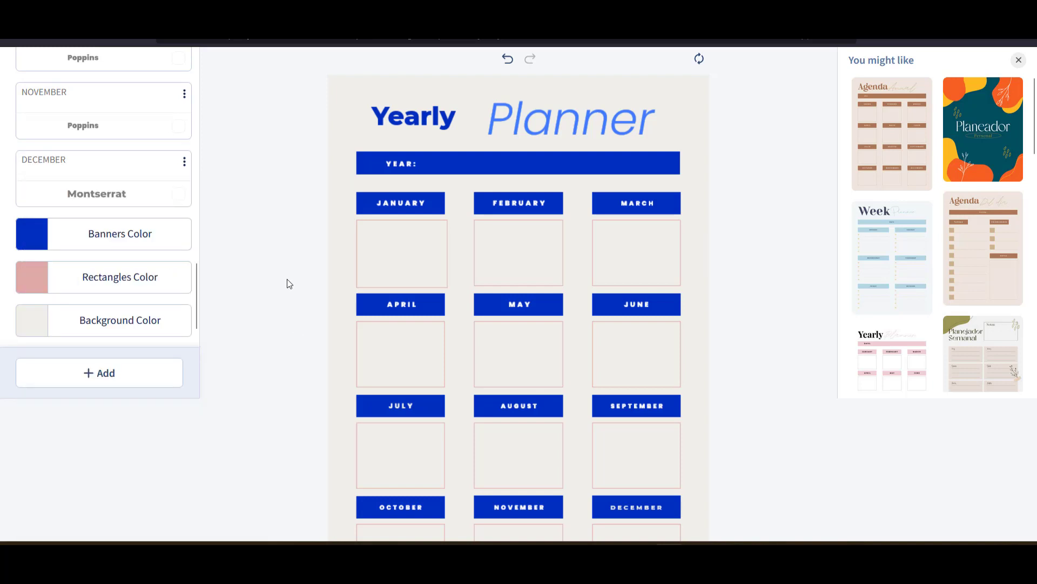
- Change the planner's Background Color to white
scroll(286, 279, up, 1)
scroll(249, 291, up, 1)
scroll(329, 303, down, 5)
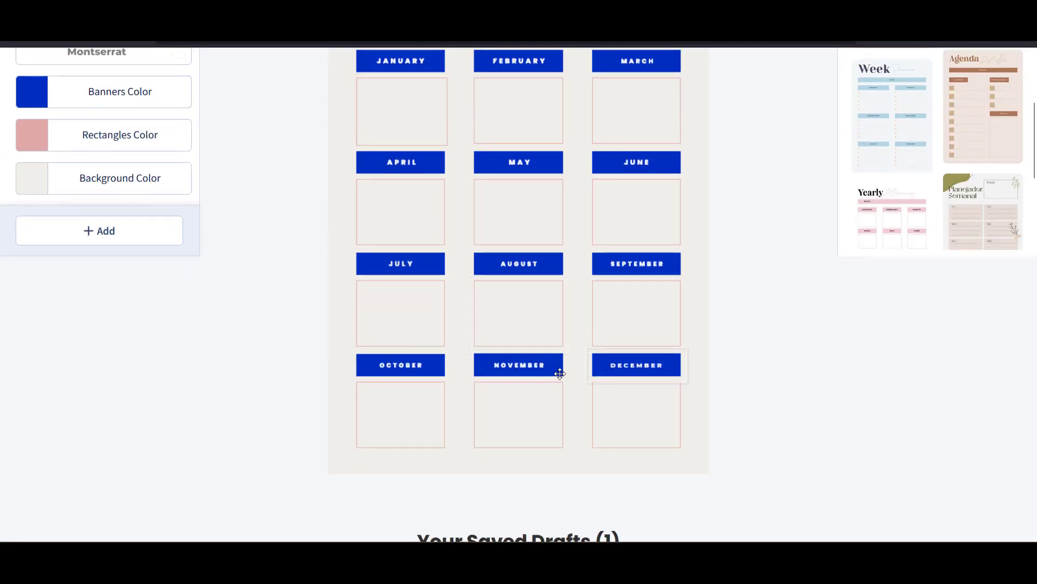
scroll(280, 273, up, 3)
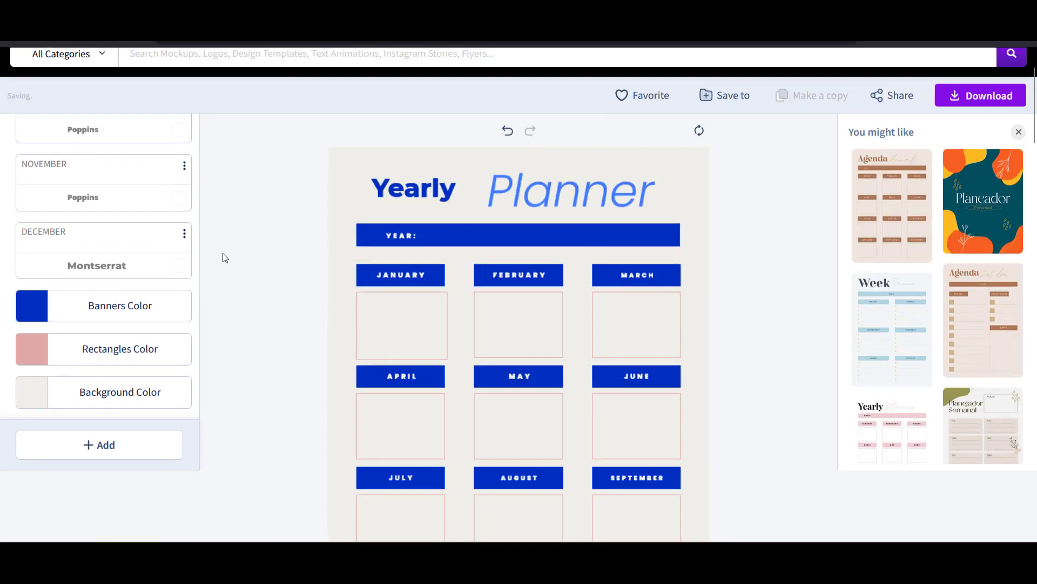
click(134, 399)
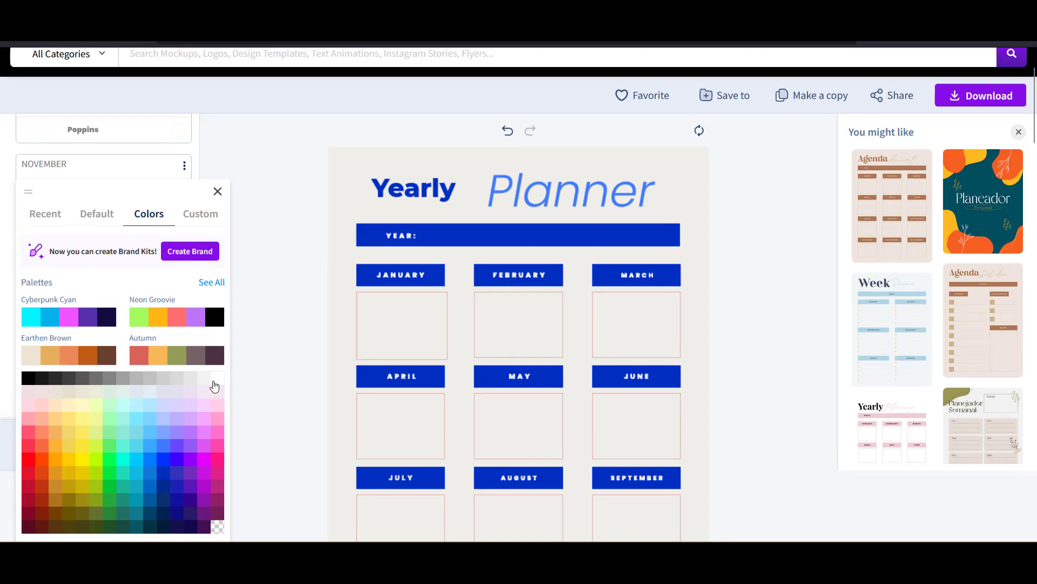
click(216, 378)
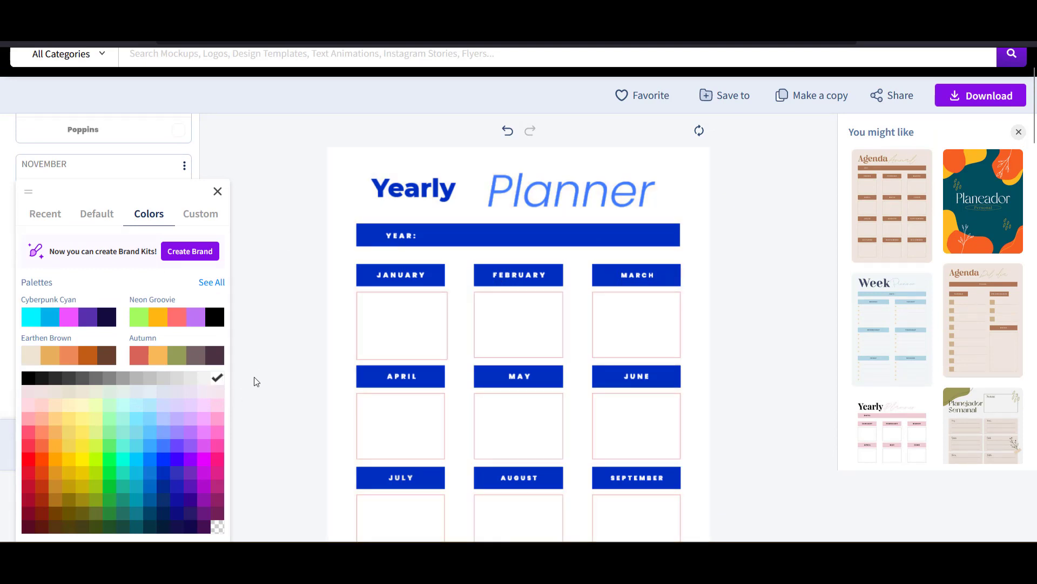
click(292, 343)
- Set the Rectangles Color to the recently used lighter blue of the Planner title word
scroll(276, 308, up, 2)
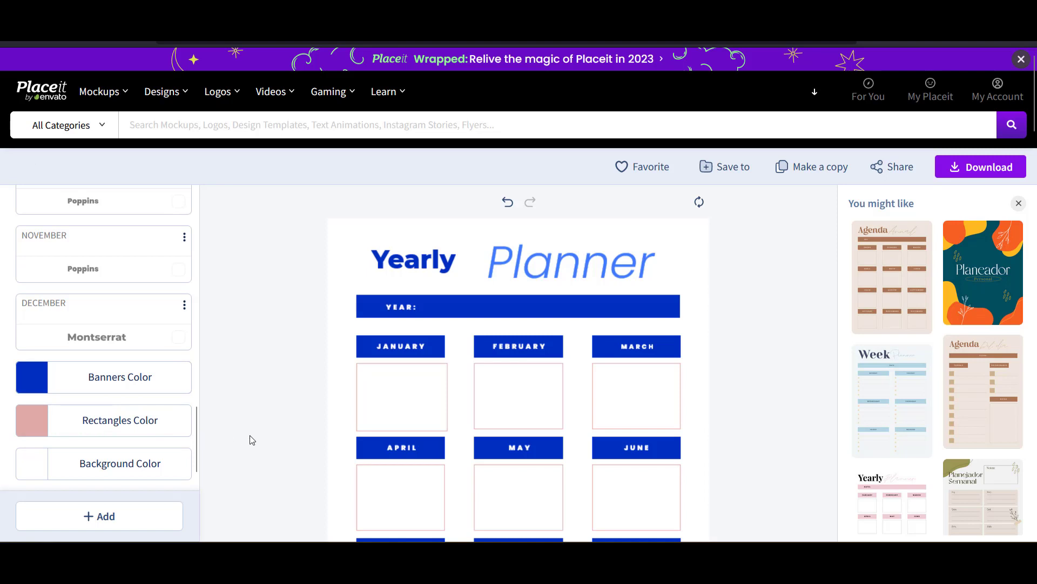
click(130, 424)
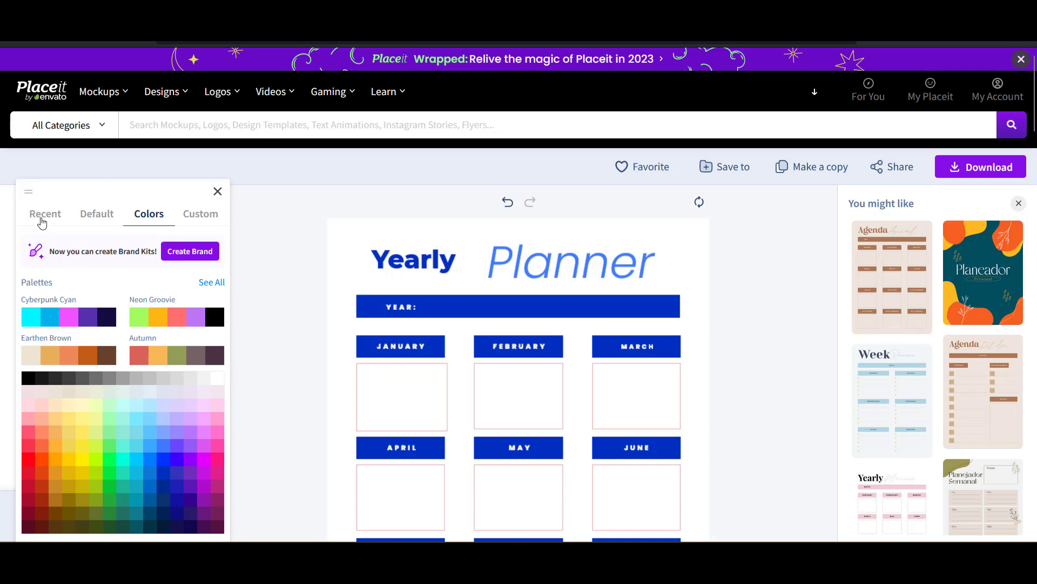
click(43, 216)
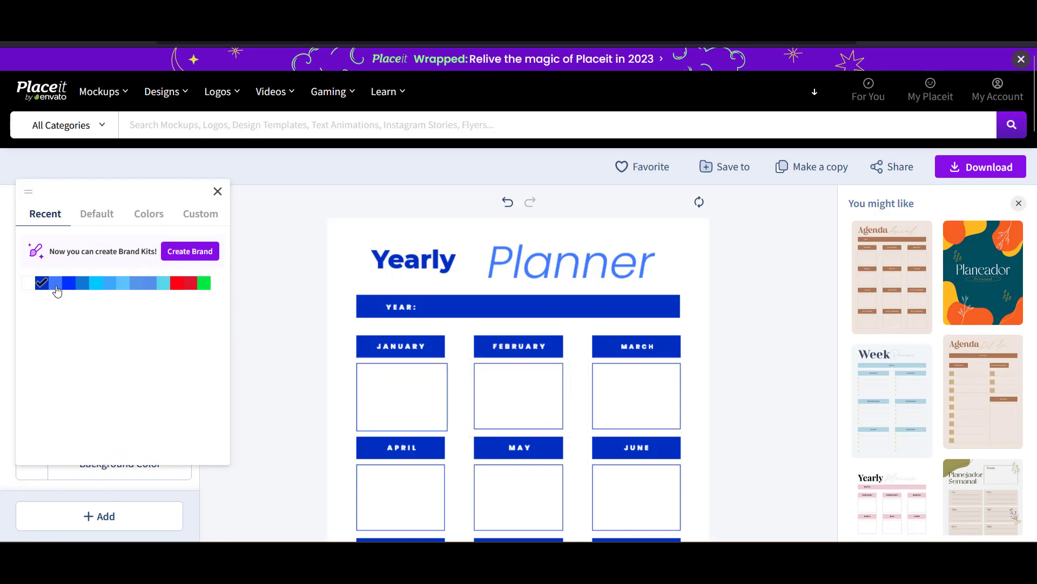
click(56, 285)
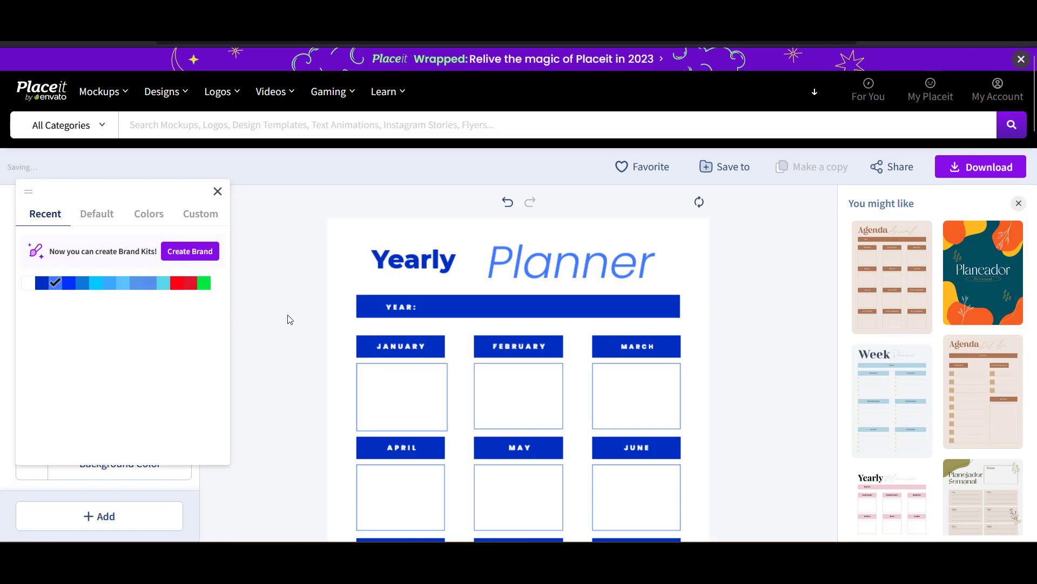
click(265, 314)
- Try to create a new folder named "printable" for saving the Yearly Planner design
scroll(280, 276, down, 4)
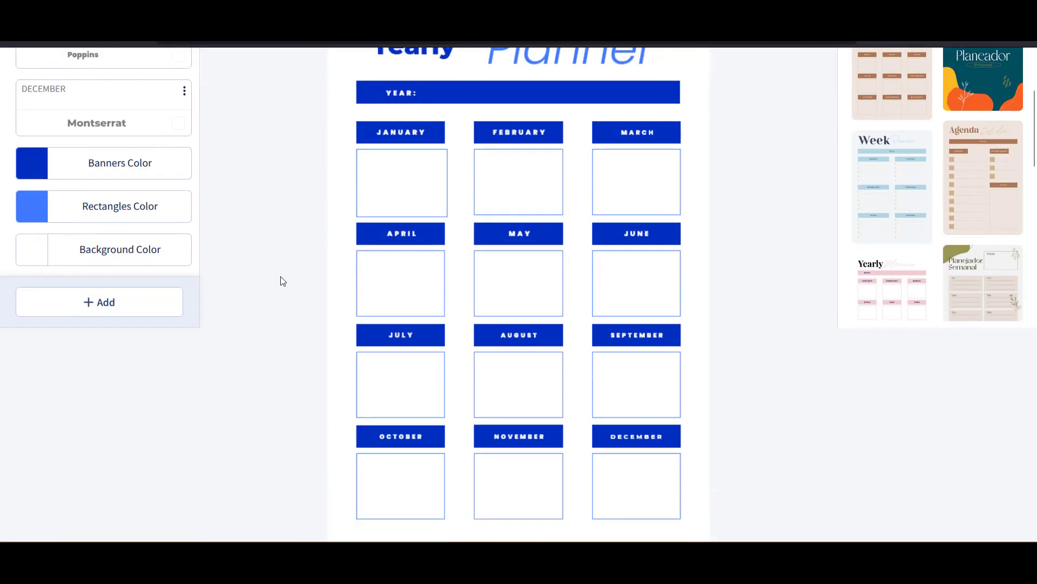
scroll(280, 276, down, 2)
scroll(278, 273, up, 5)
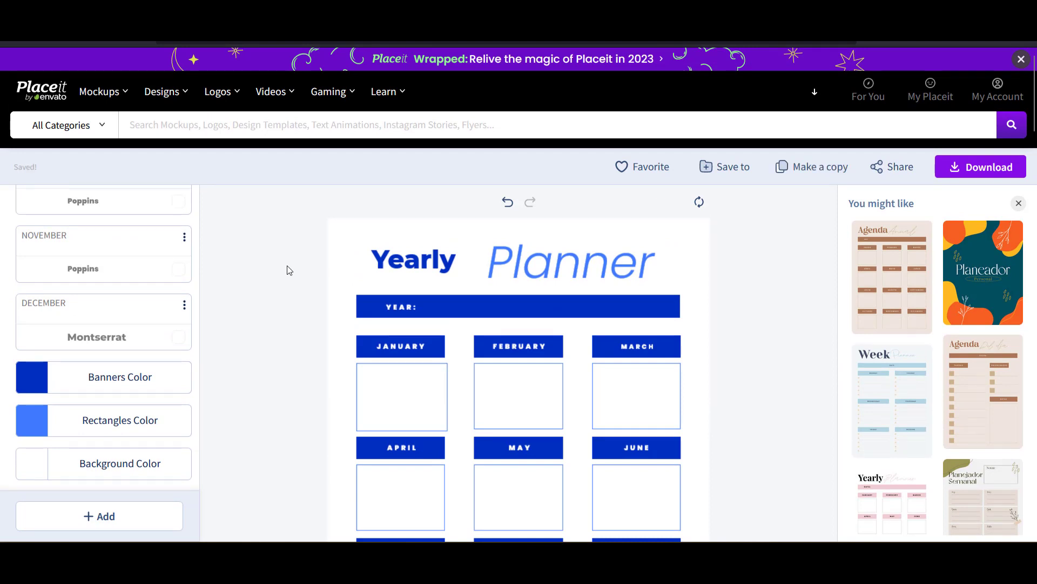
click(736, 171)
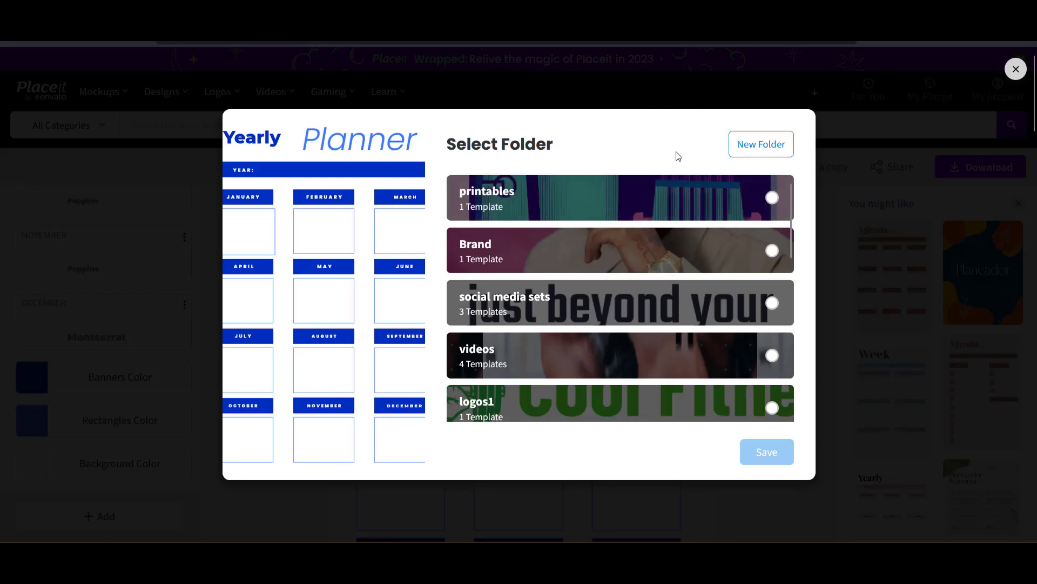
click(763, 146)
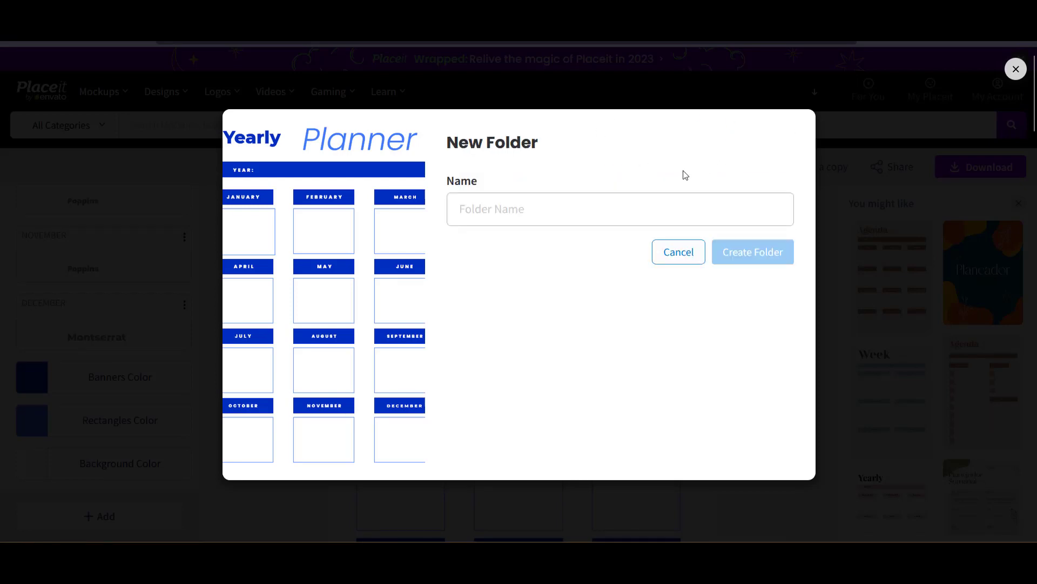
click(569, 211)
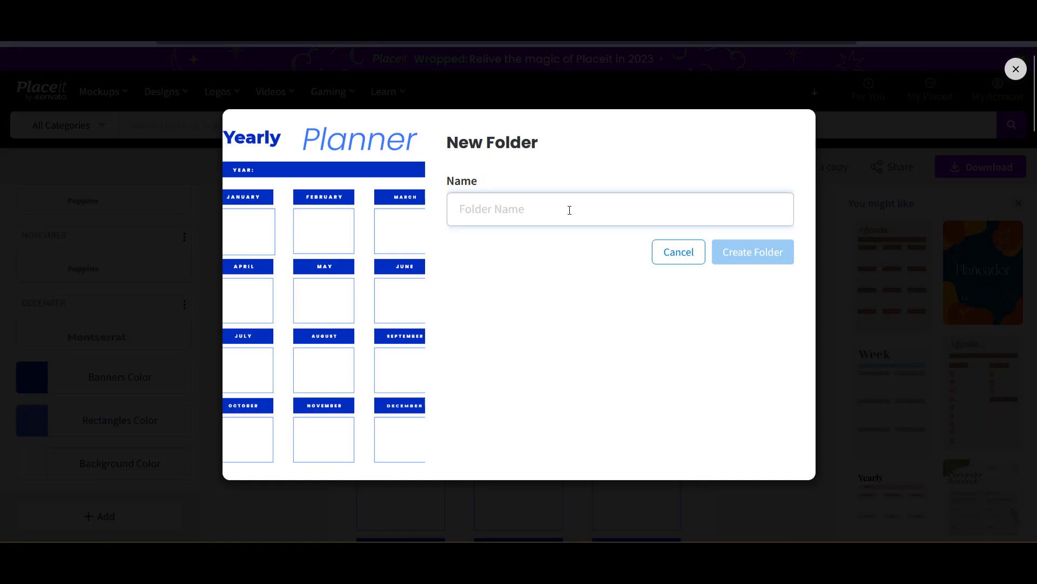
text(printable)
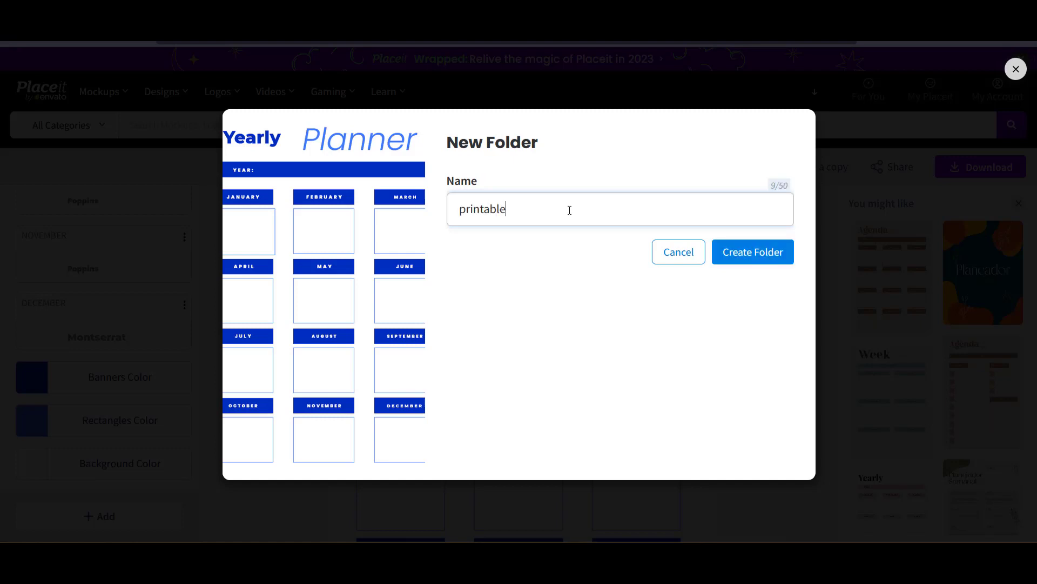
click(765, 263)
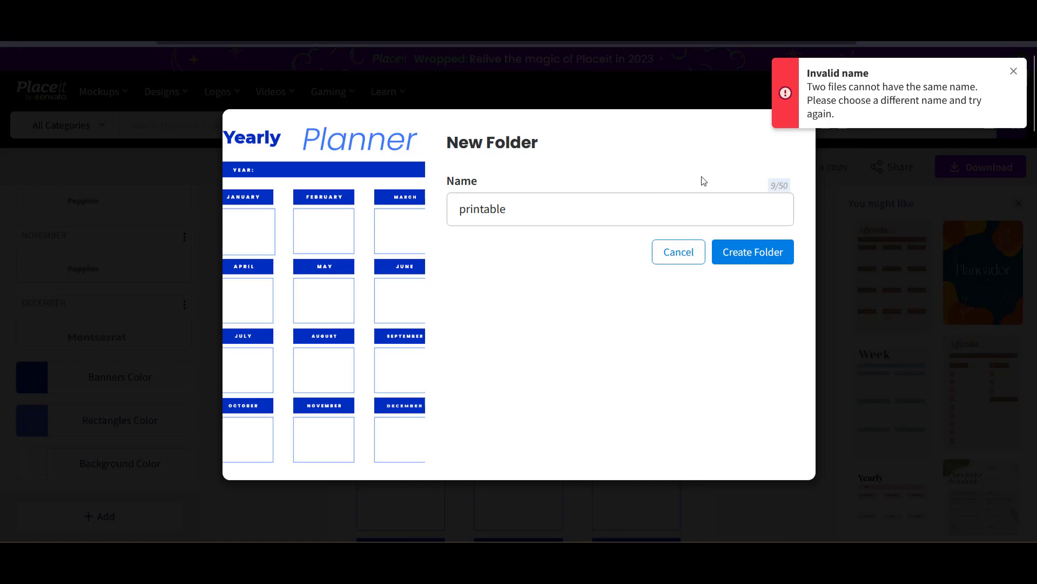
click(674, 255)
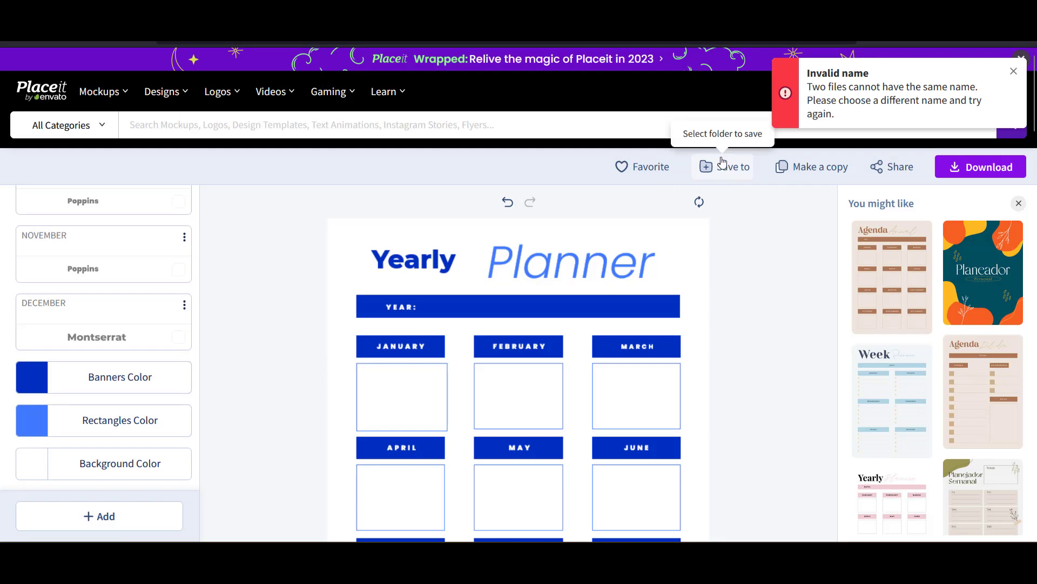
- Save the Yearly Planner to the existing "printables" folder and dismiss the error notice
click(727, 169)
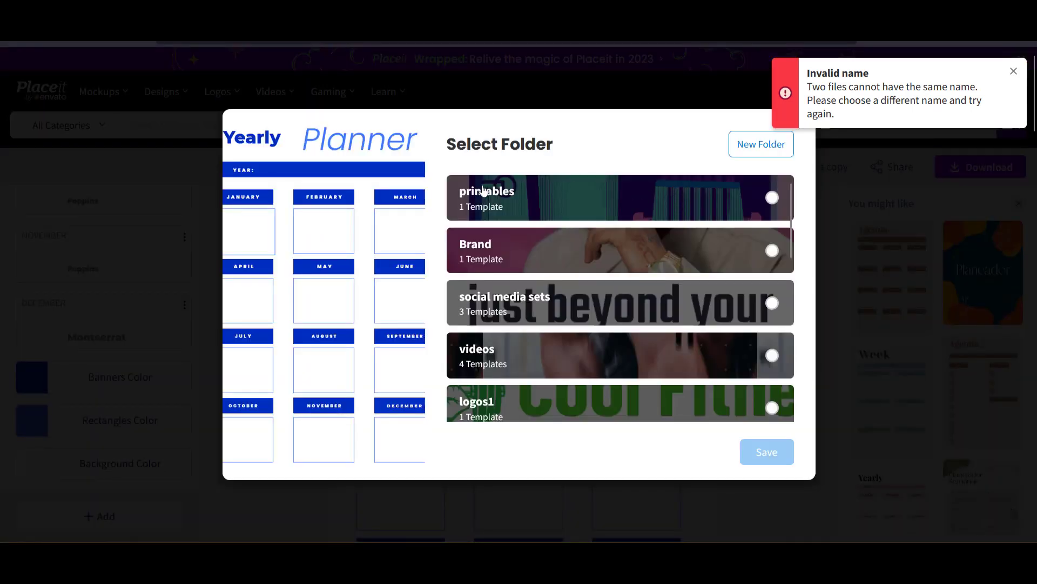
click(769, 198)
click(776, 460)
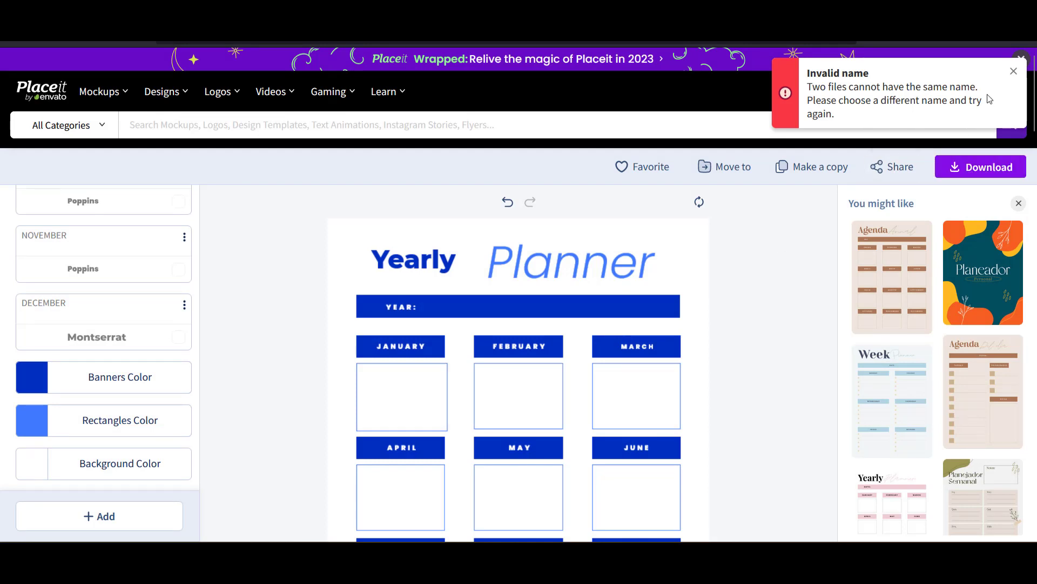
click(1014, 76)
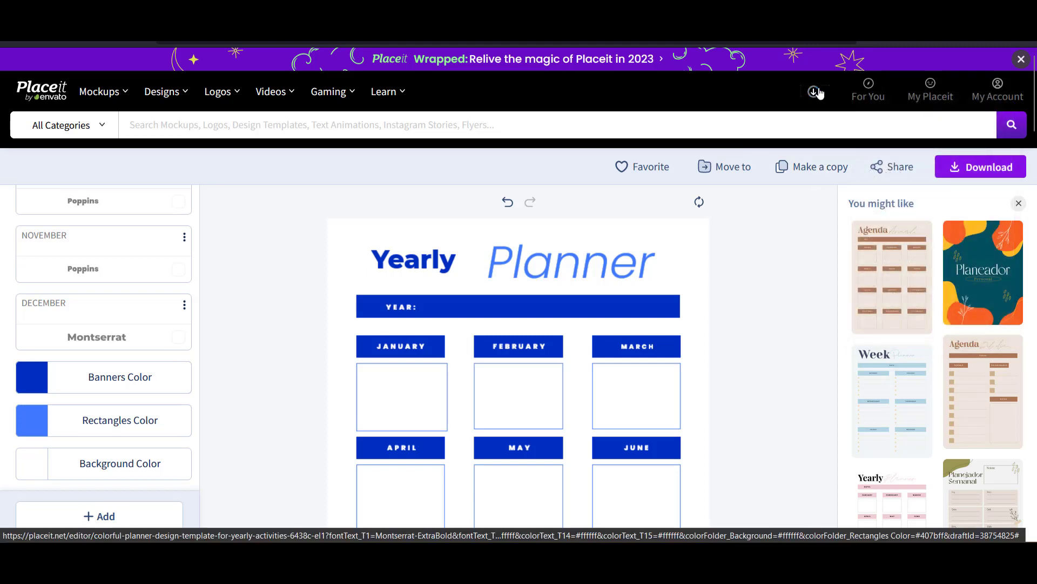
- Download the finished Yearly Planner as a PNG image, view the file and return to the editor
mouse_move(817, 103)
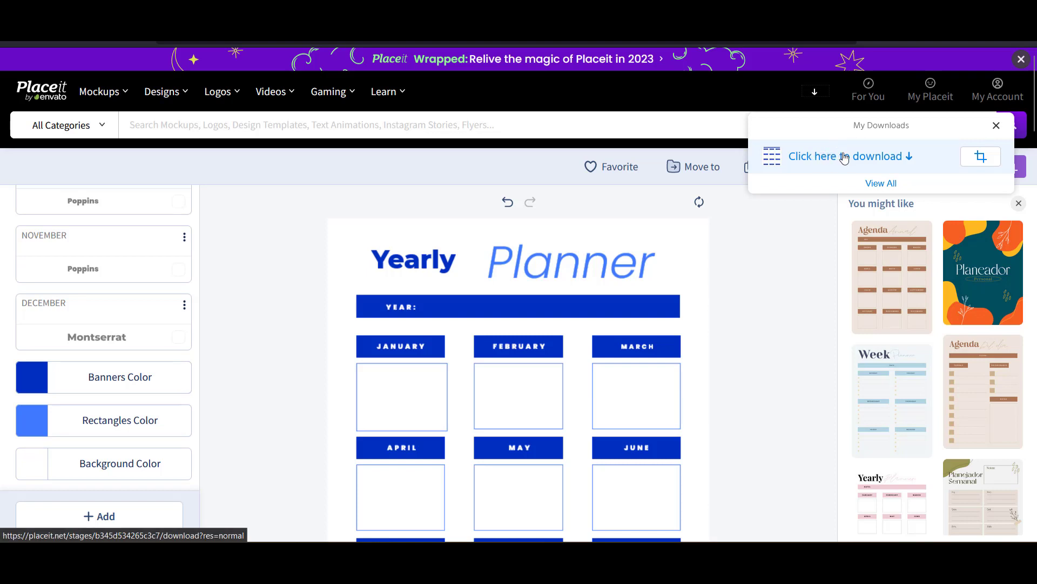
click(844, 157)
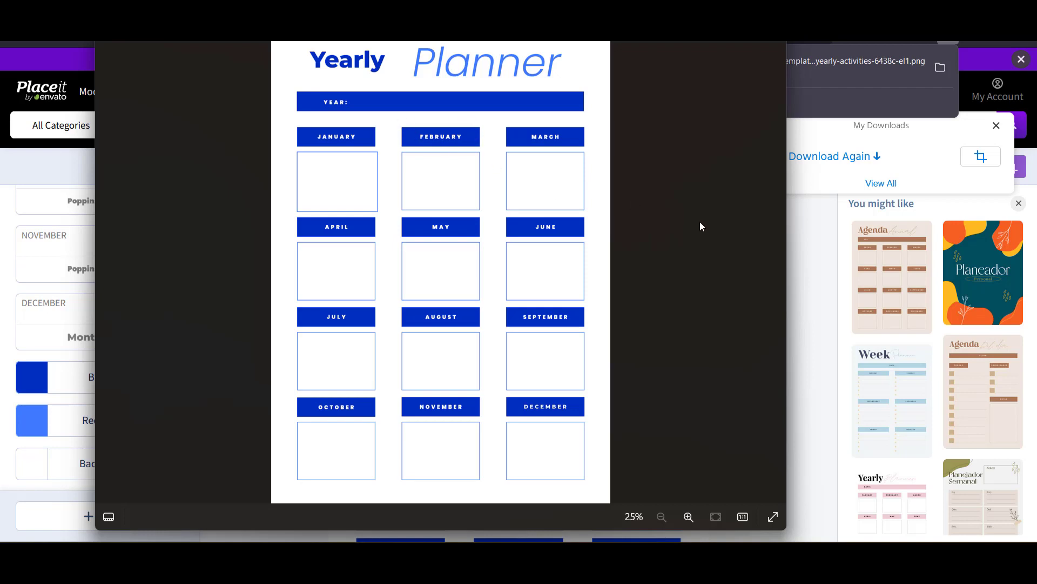
click(801, 271)
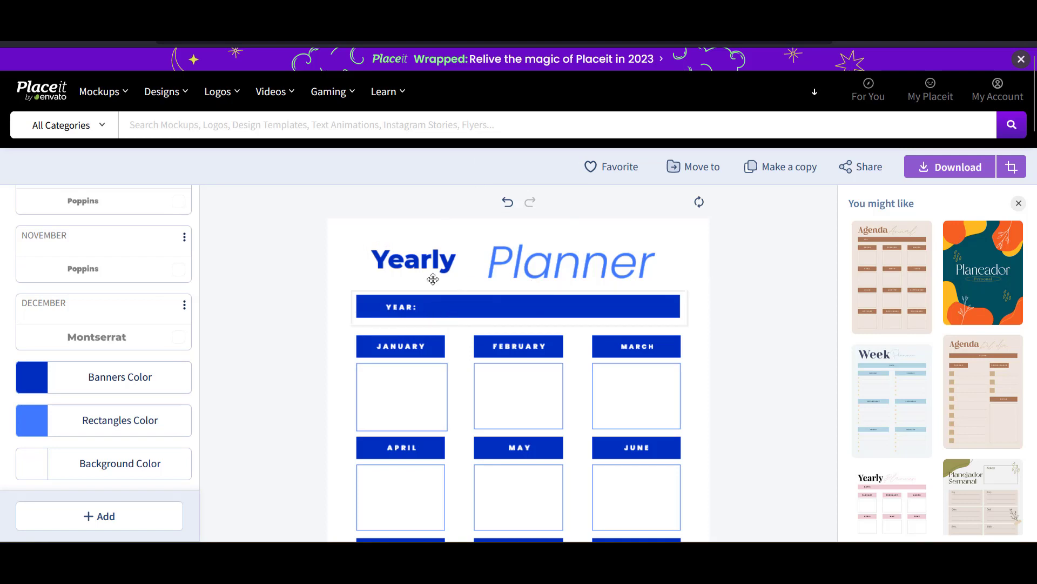
- Try a transparent Background Color on the Yearly Planner
scroll(421, 308, down, 4)
scroll(423, 315, up, 1)
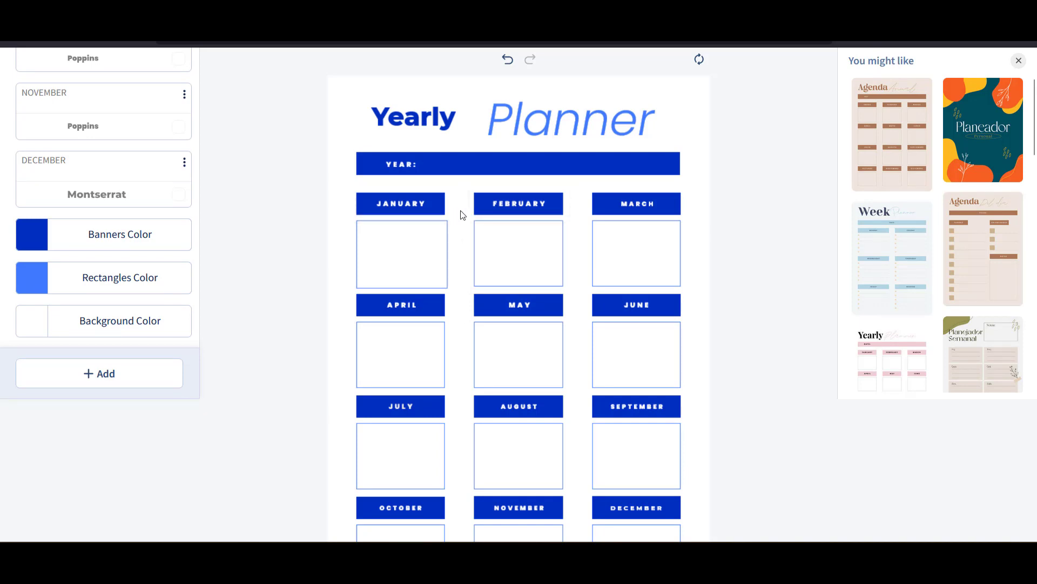
scroll(261, 257, down, 1)
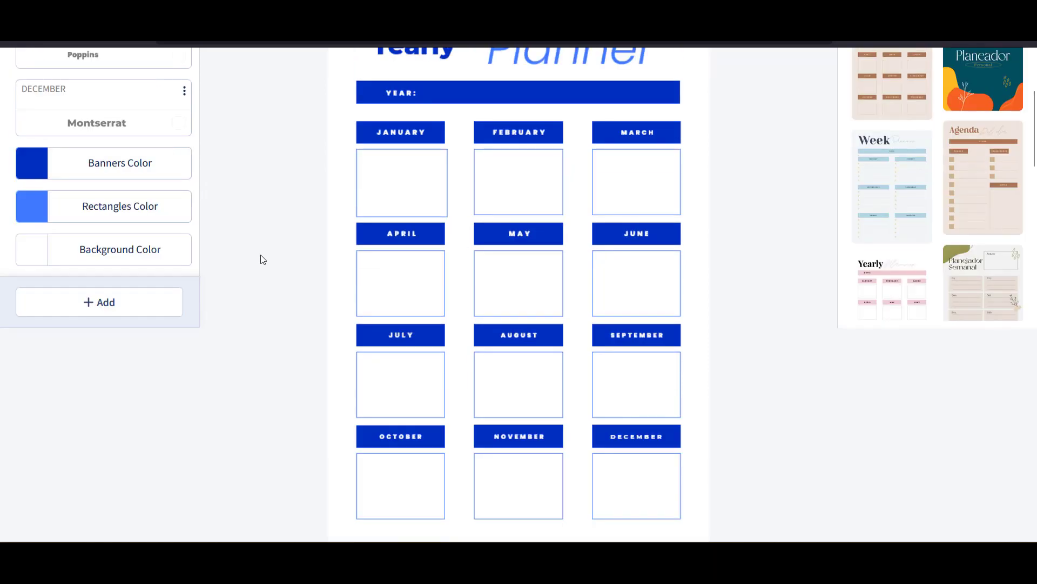
scroll(262, 257, up, 1)
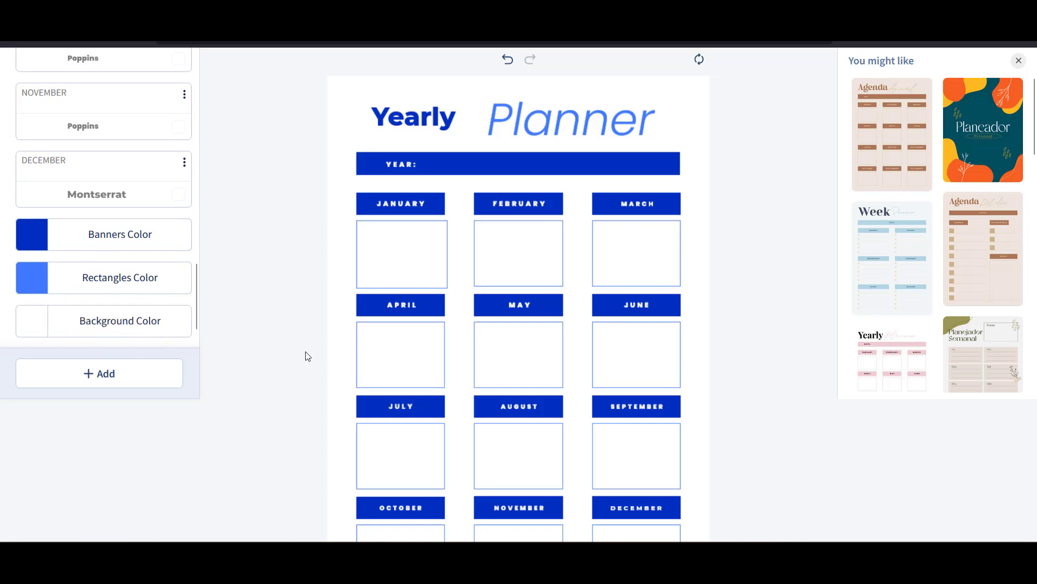
click(135, 323)
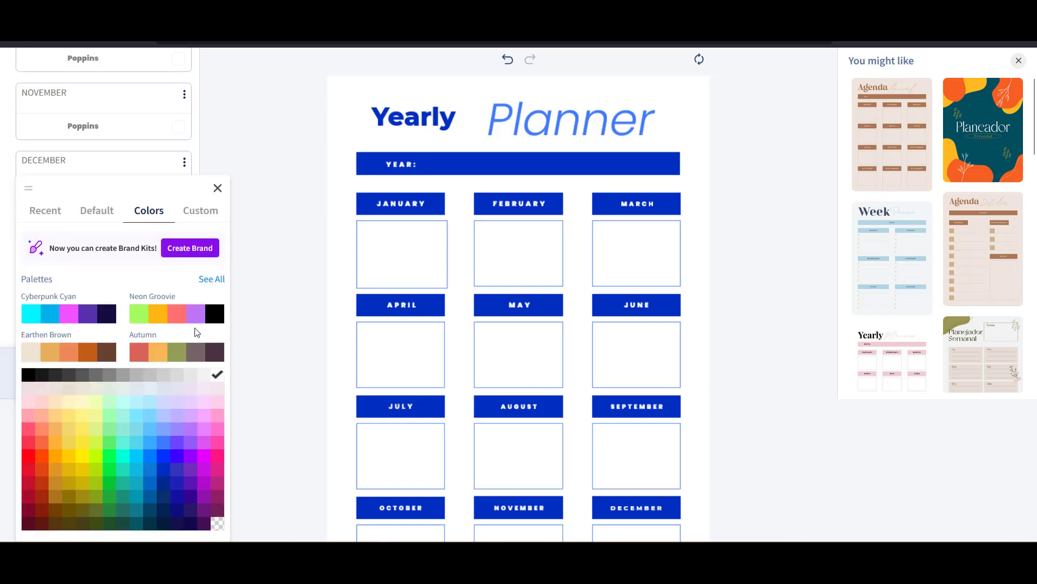
click(217, 524)
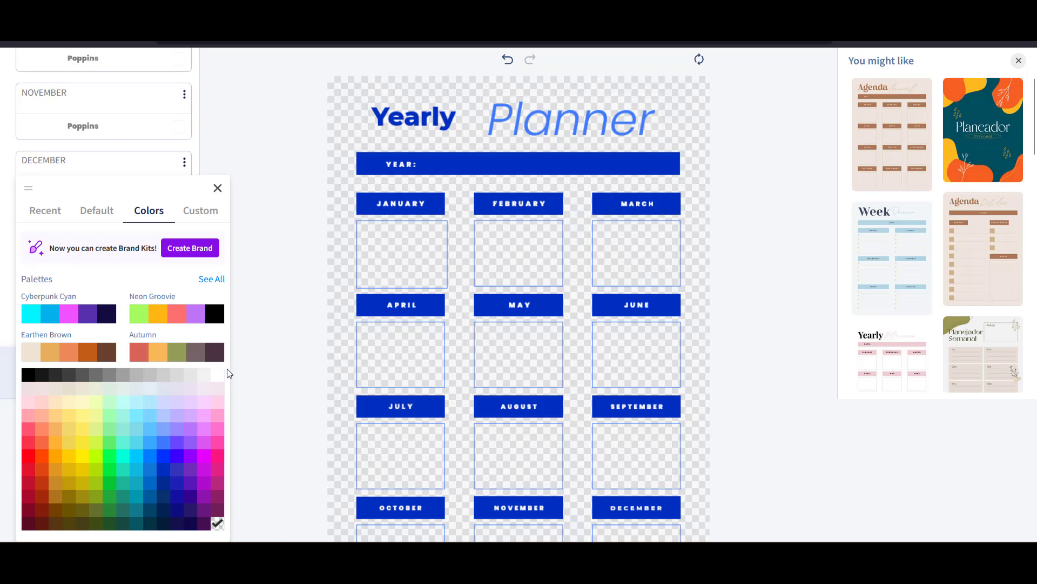
click(281, 308)
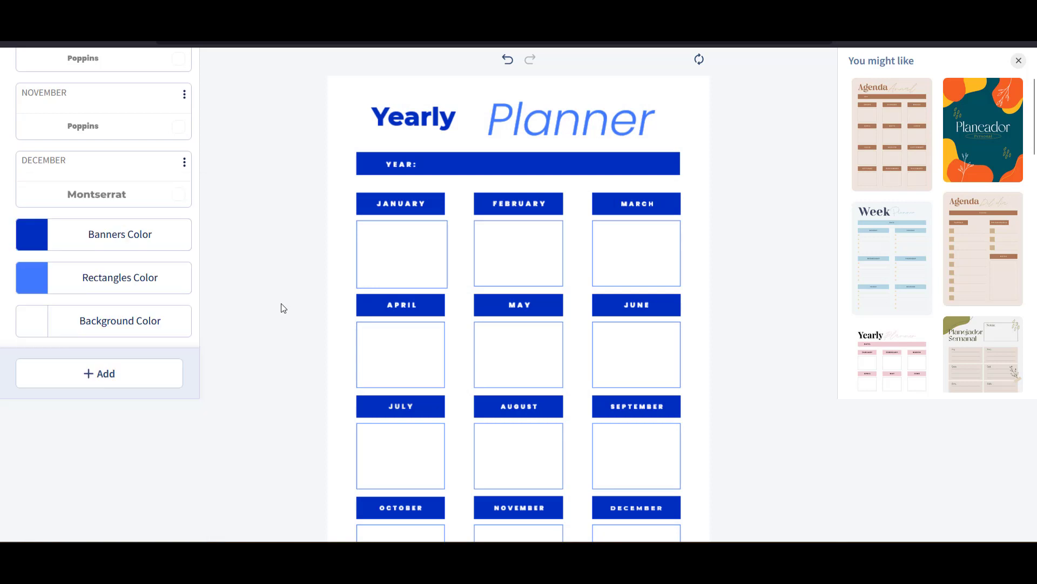
- Open the Week Plans template from the "More Templates Like These!" section below the planner
scroll(281, 308, up, 3)
scroll(281, 308, down, 3)
scroll(293, 313, down, 2)
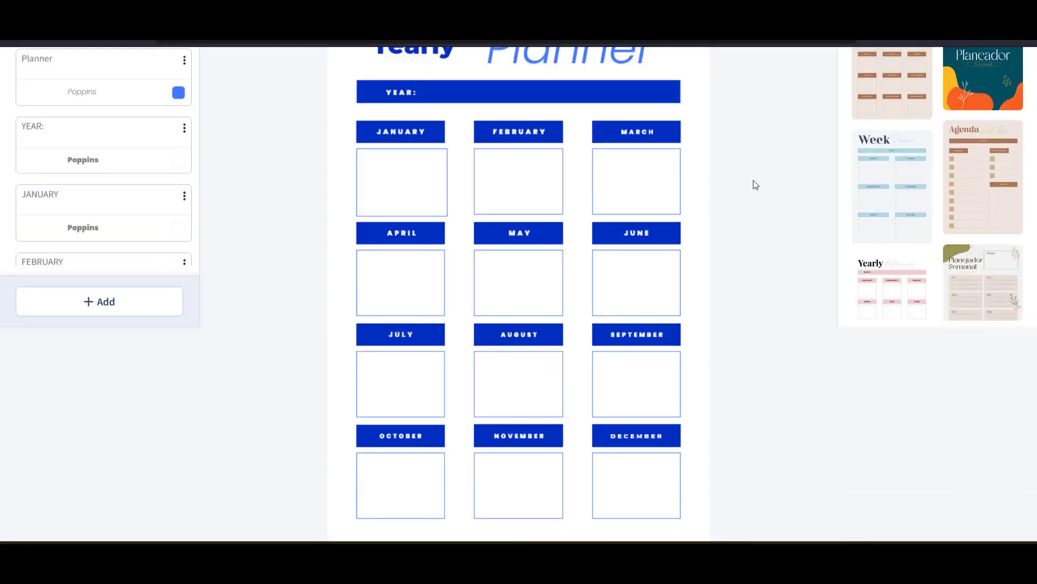
scroll(743, 183, down, 2)
scroll(743, 183, up, 2)
scroll(744, 188, down, 6)
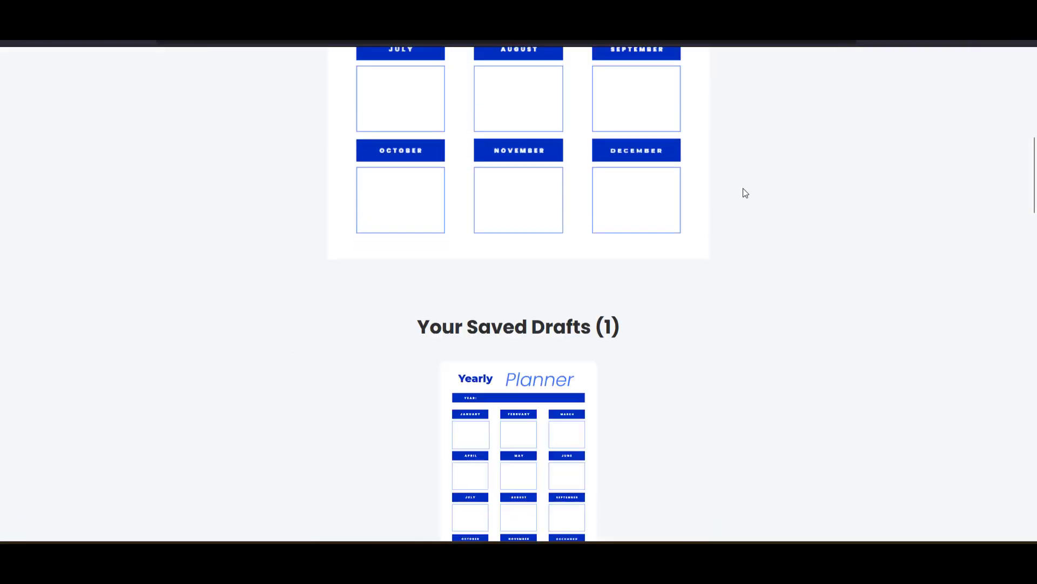
scroll(745, 193, down, 10)
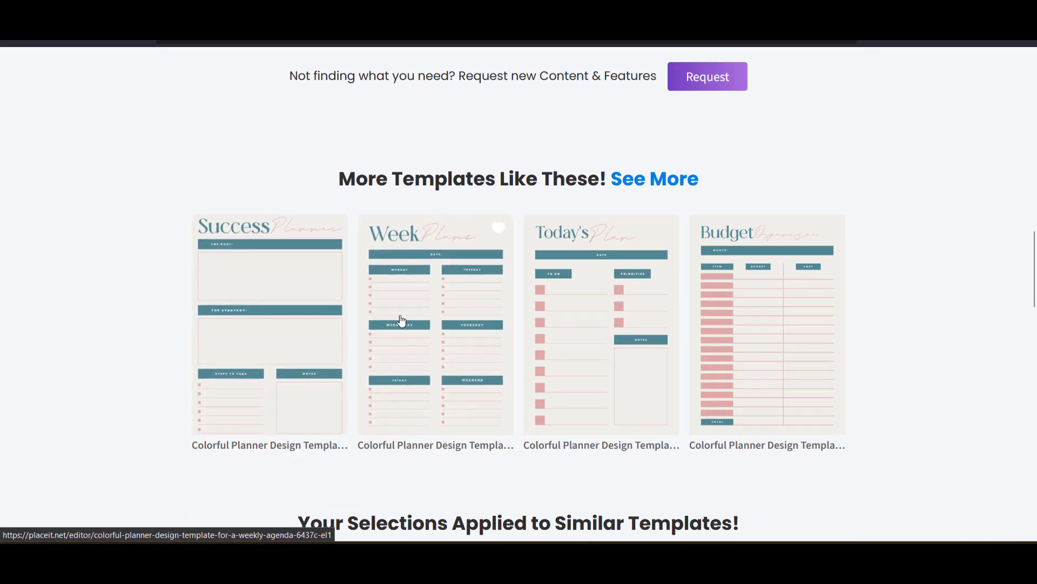
click(432, 296)
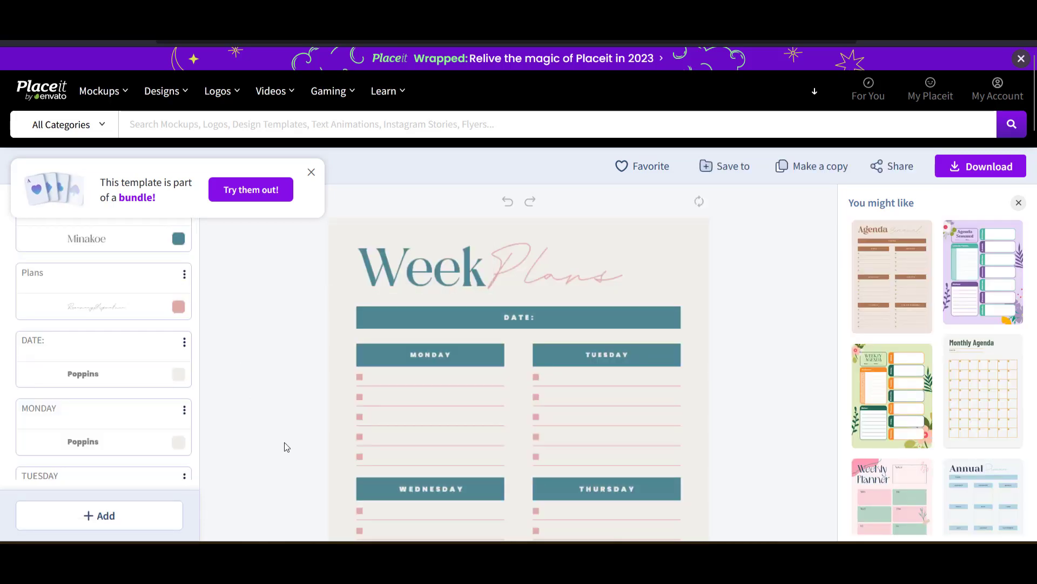
- Set the text color of the title word "Week" to the recently used dark blue
click(178, 240)
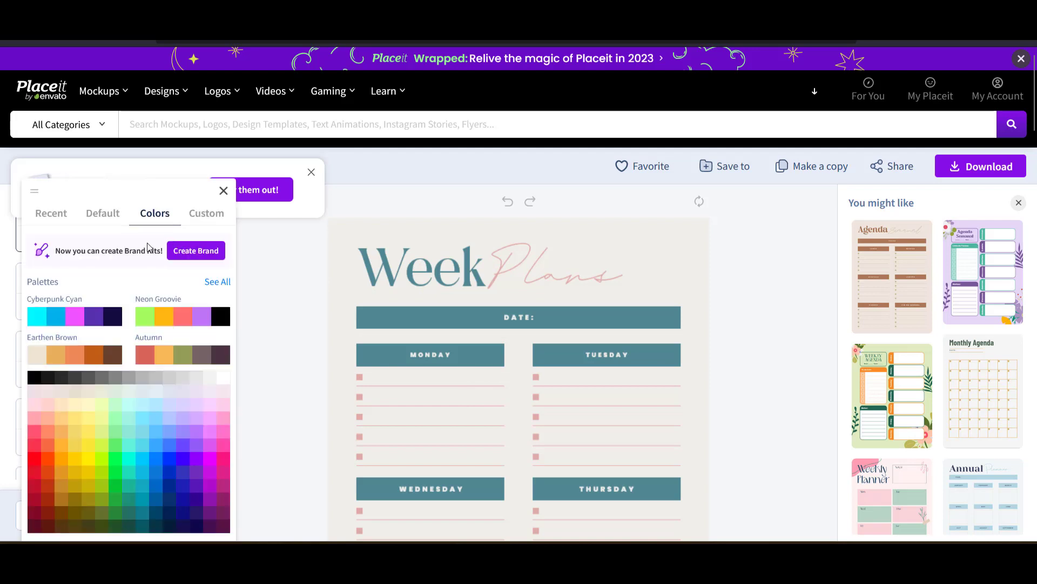
click(50, 213)
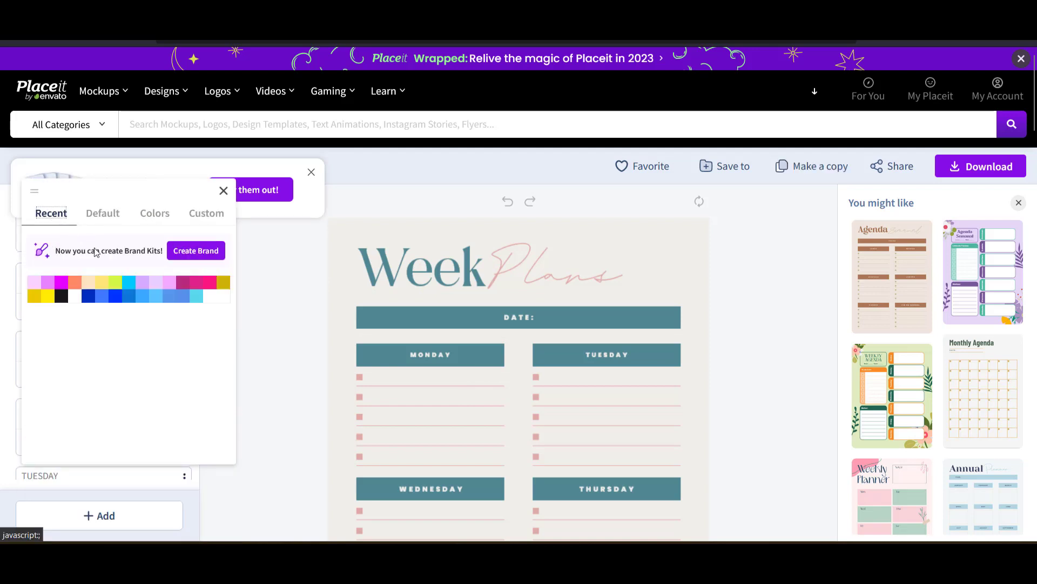
click(88, 296)
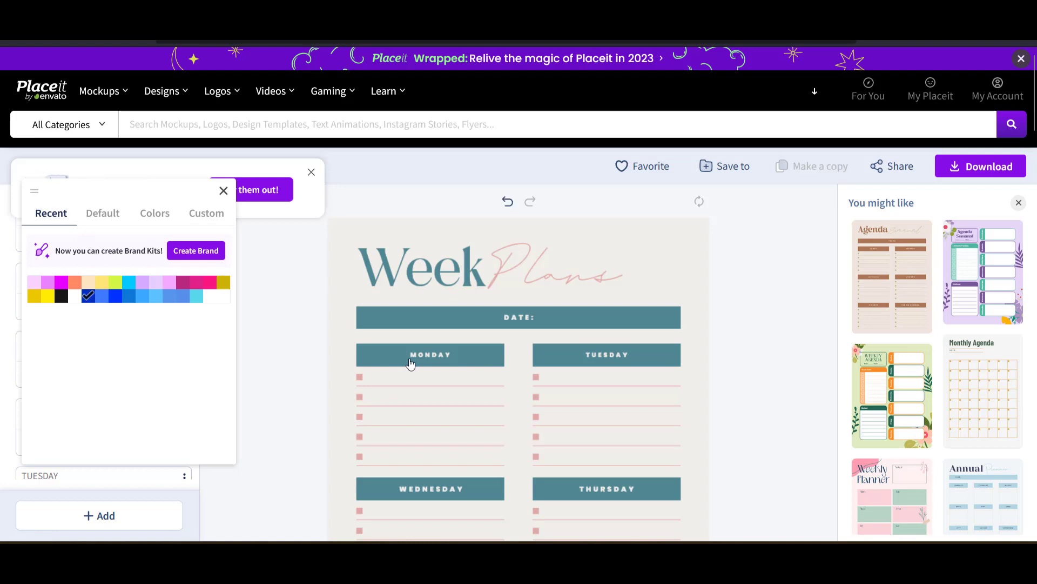
drag(275, 316, 312, 326)
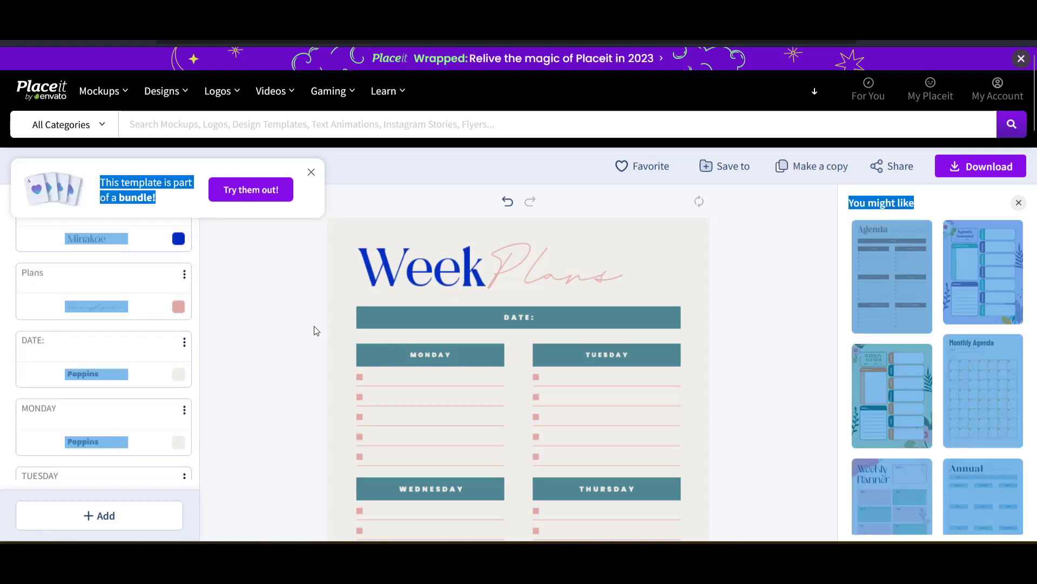
click(316, 326)
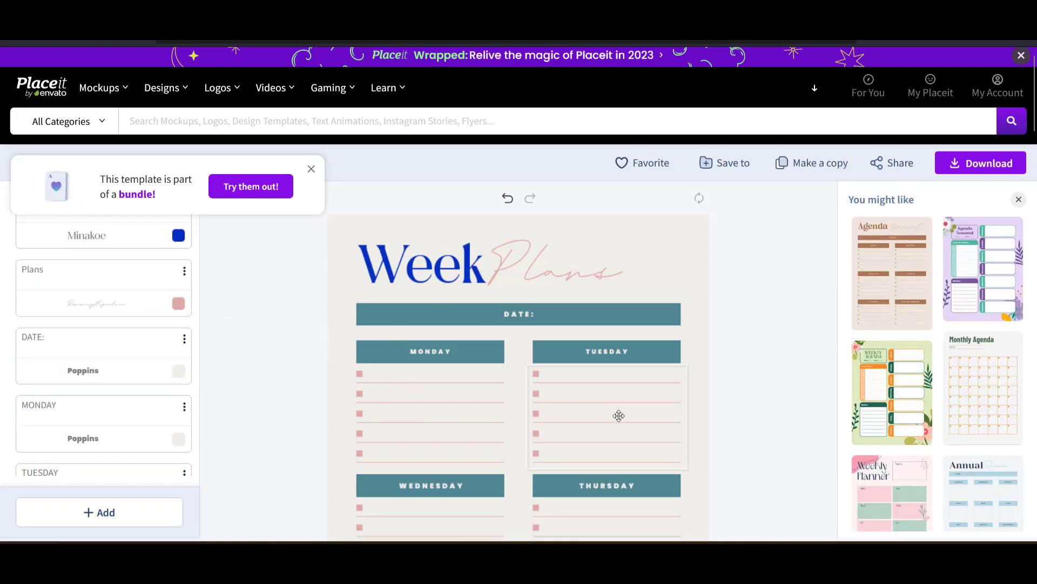
- Browse the related planner templates and the similar-template suggestions below the Week Plans design
scroll(620, 415, down, 14)
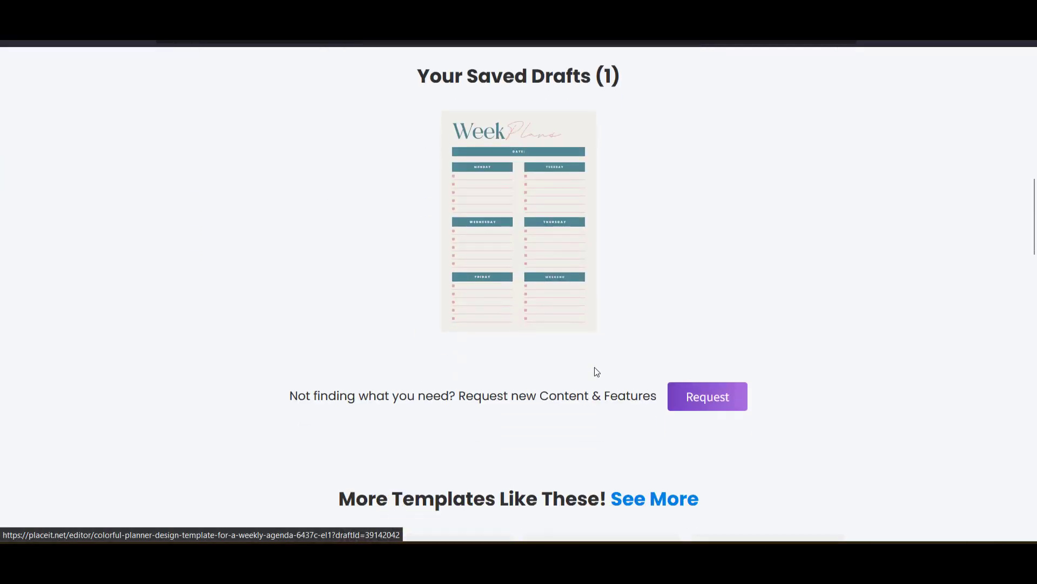
scroll(596, 371, down, 6)
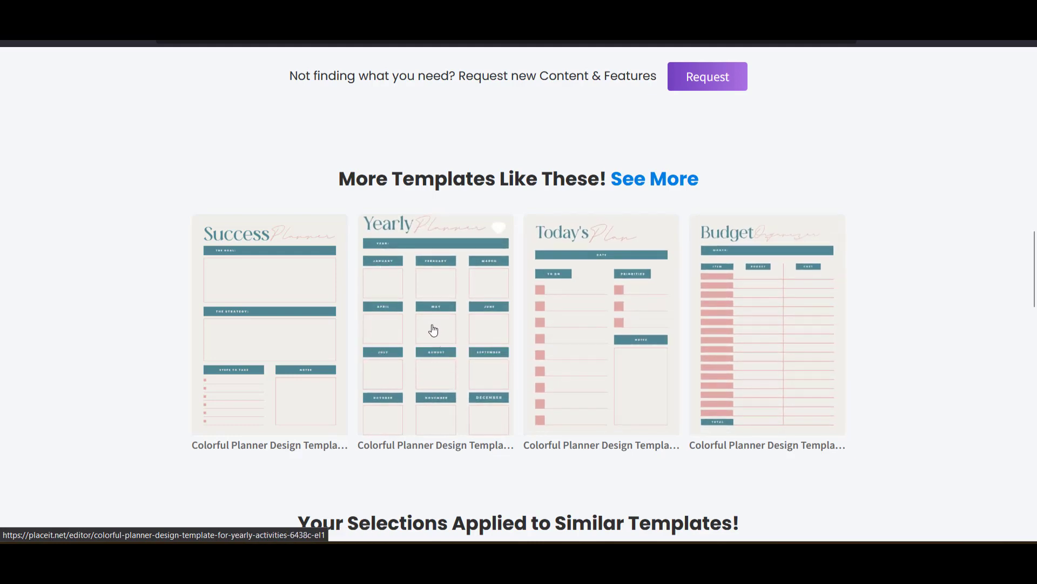
scroll(431, 331, up, 15)
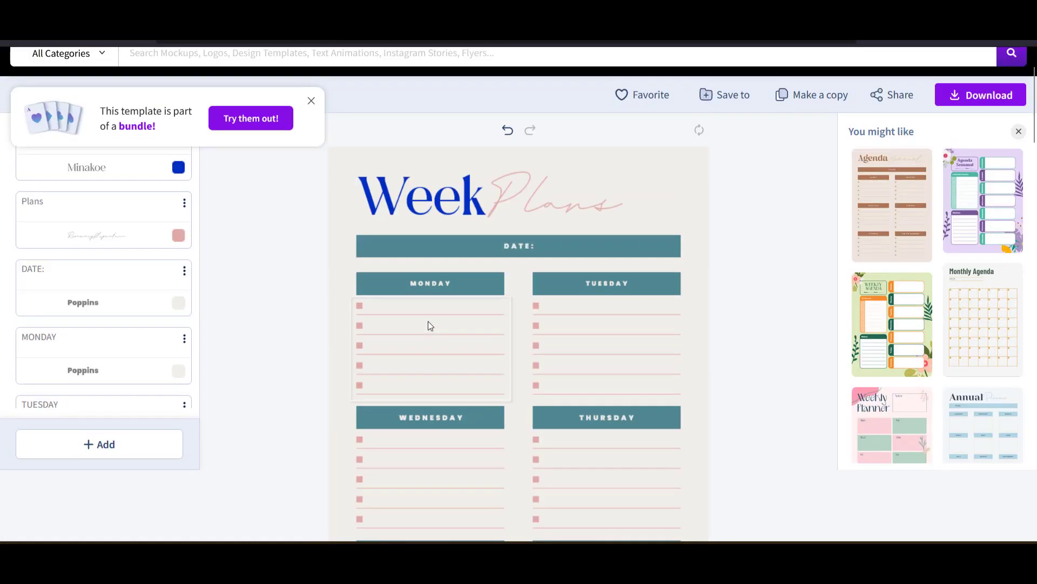
scroll(388, 385, down, 15)
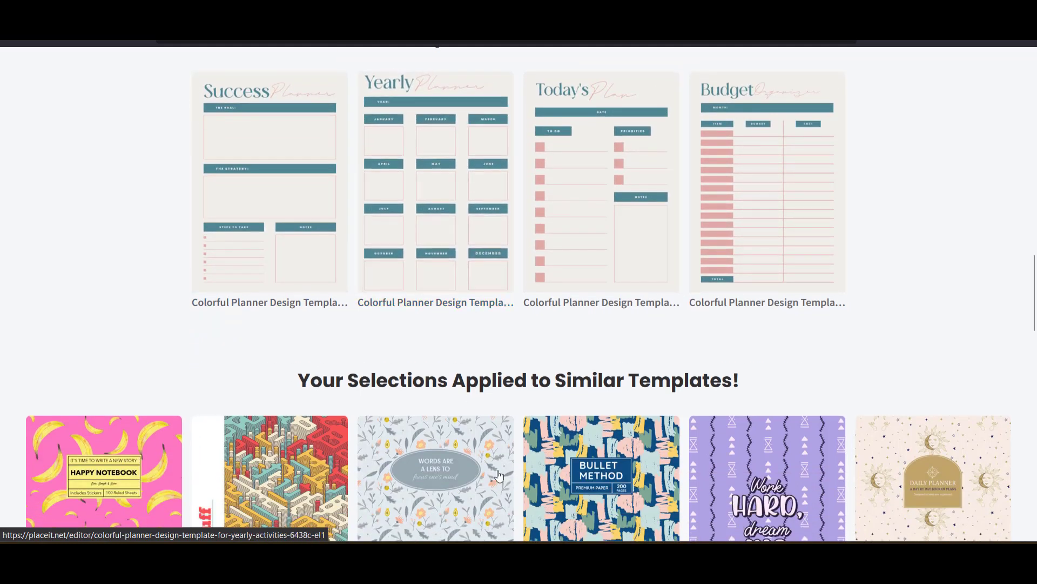
scroll(604, 387, down, 2)
scroll(604, 387, up, 4)
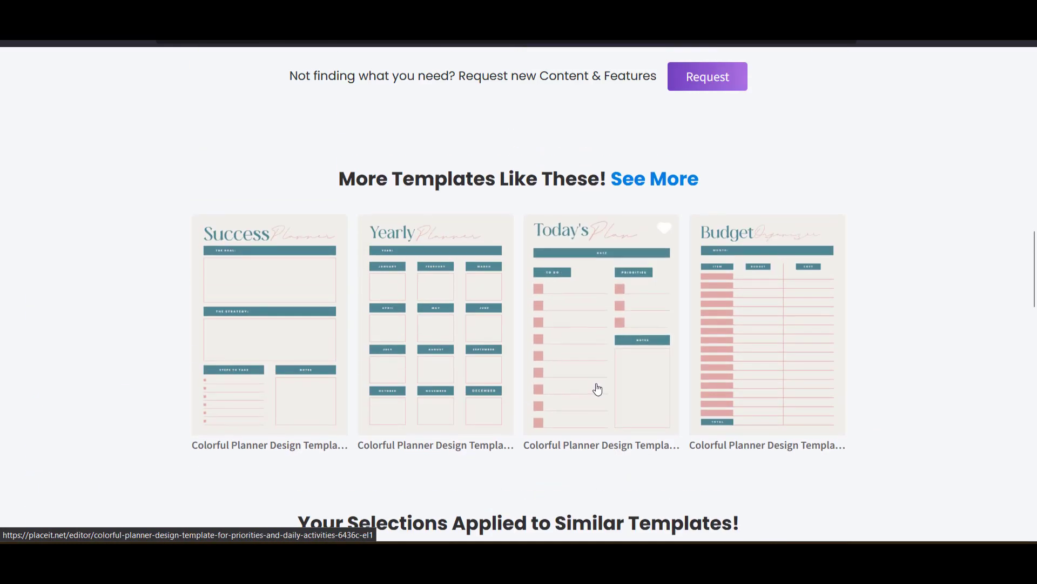